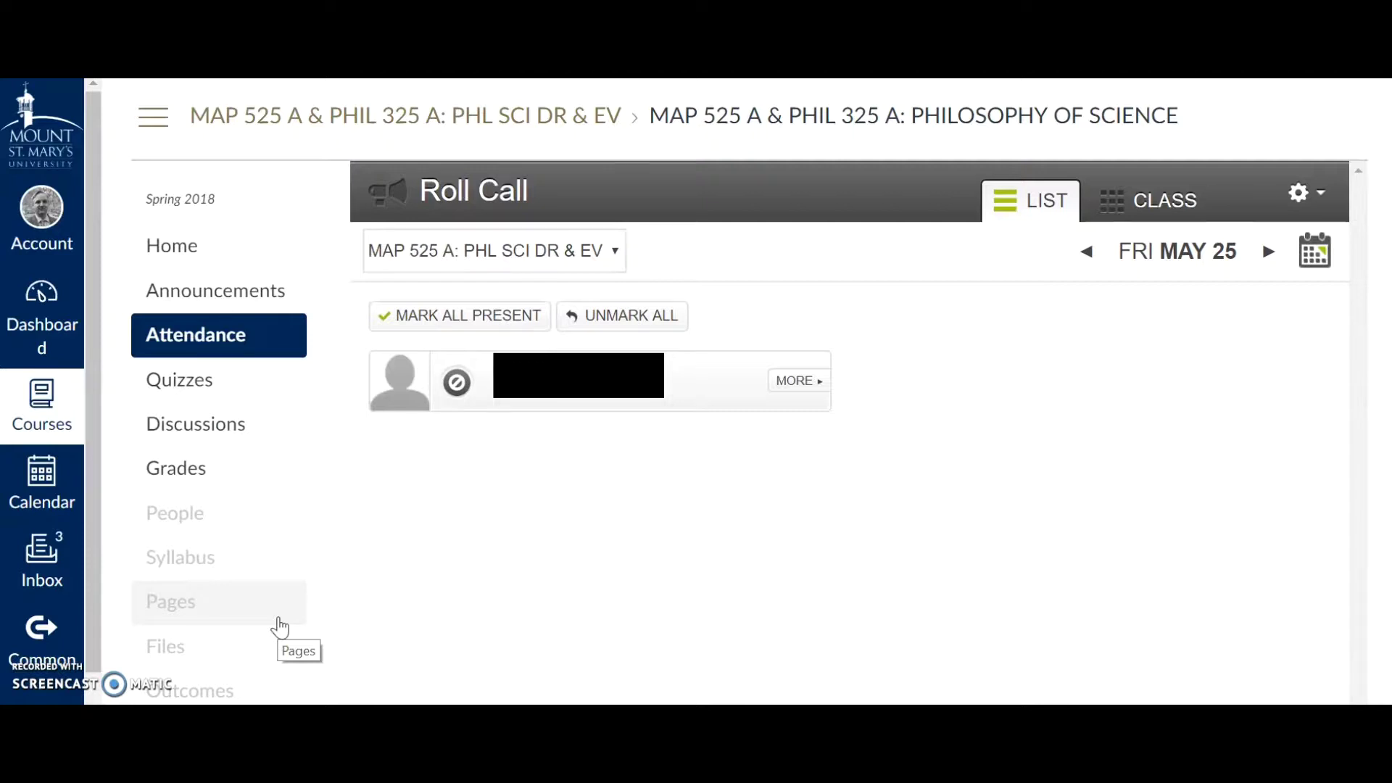
Step: Cycle the student's Fri May 25 status through present, absent and late, ending on absent
click(566, 401)
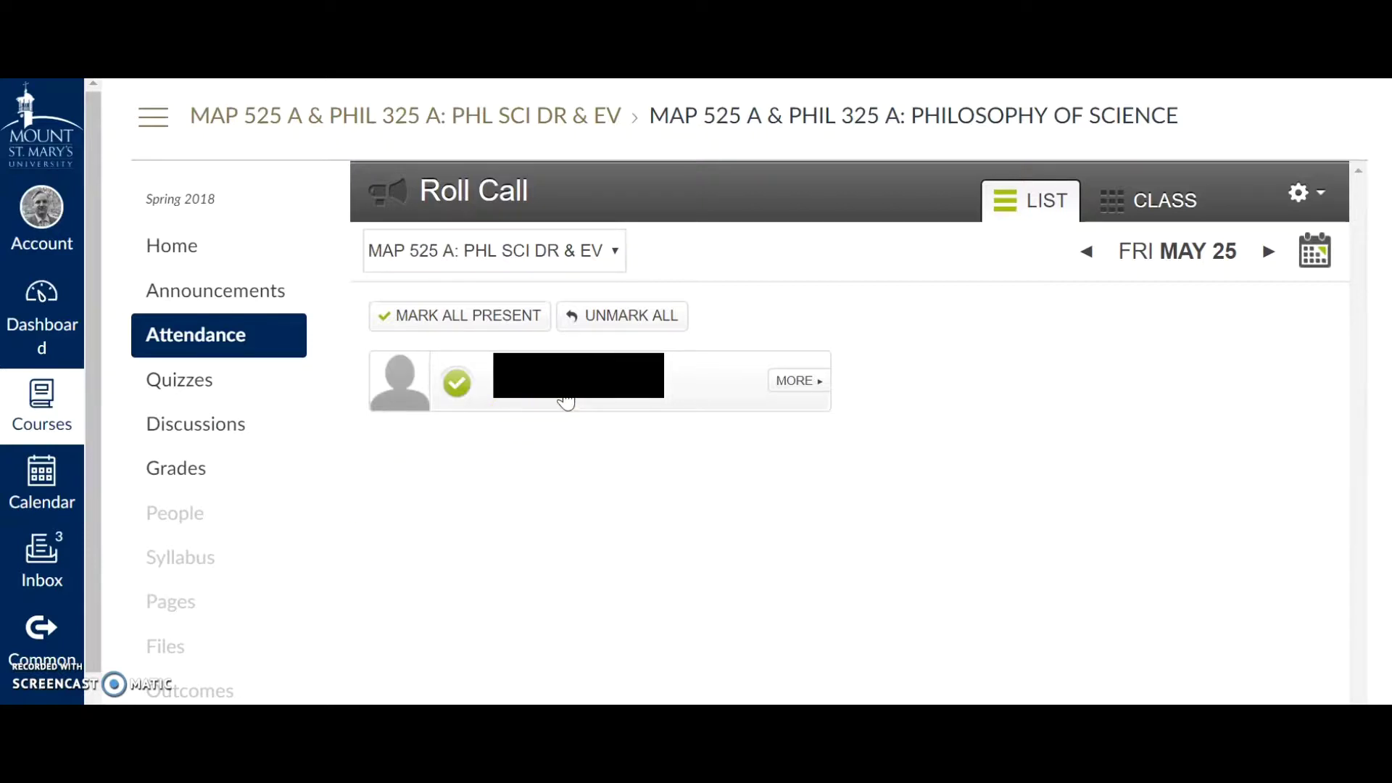
click(566, 401)
click(566, 401)
click(566, 401)
click(566, 401)
click(791, 384)
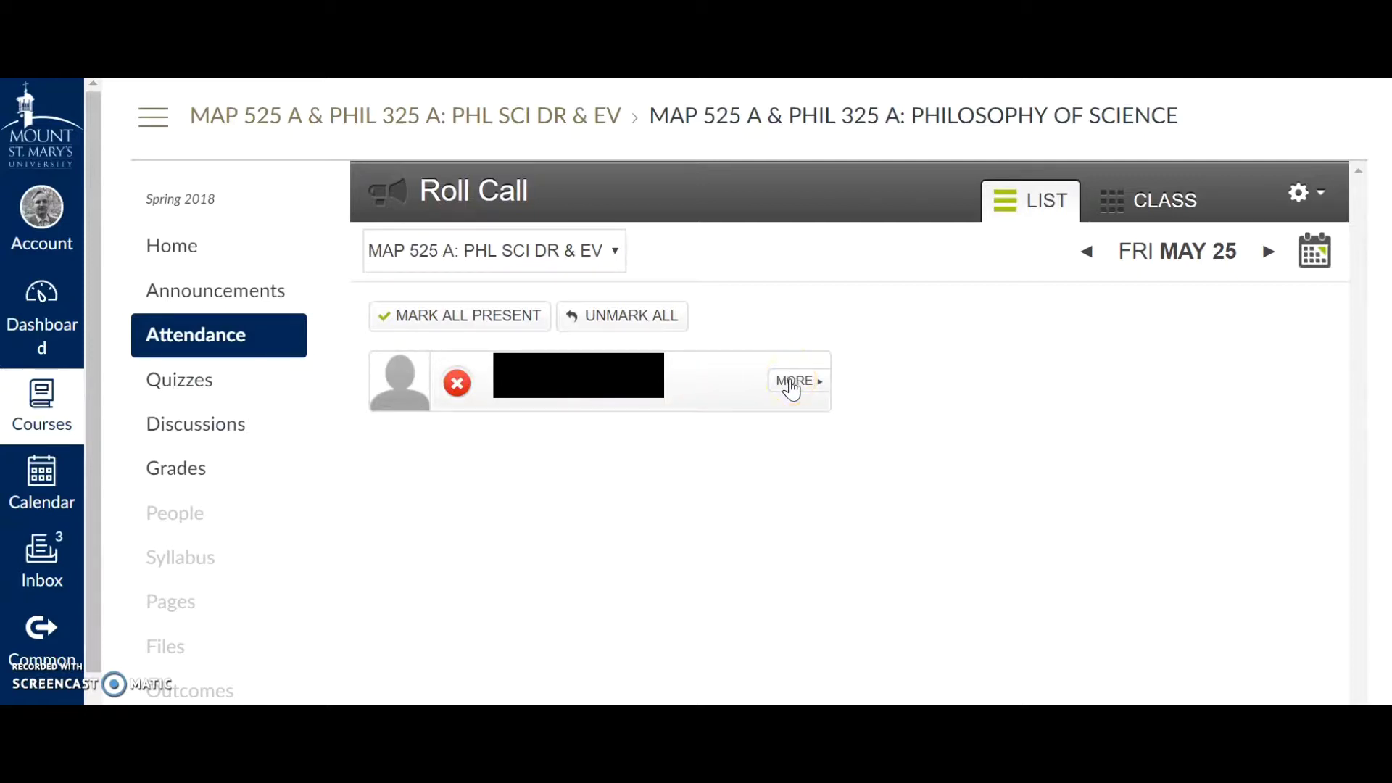
Step: Give the student the Excused Absence badge for Fri May 25 and set their status to unmarked
click(792, 389)
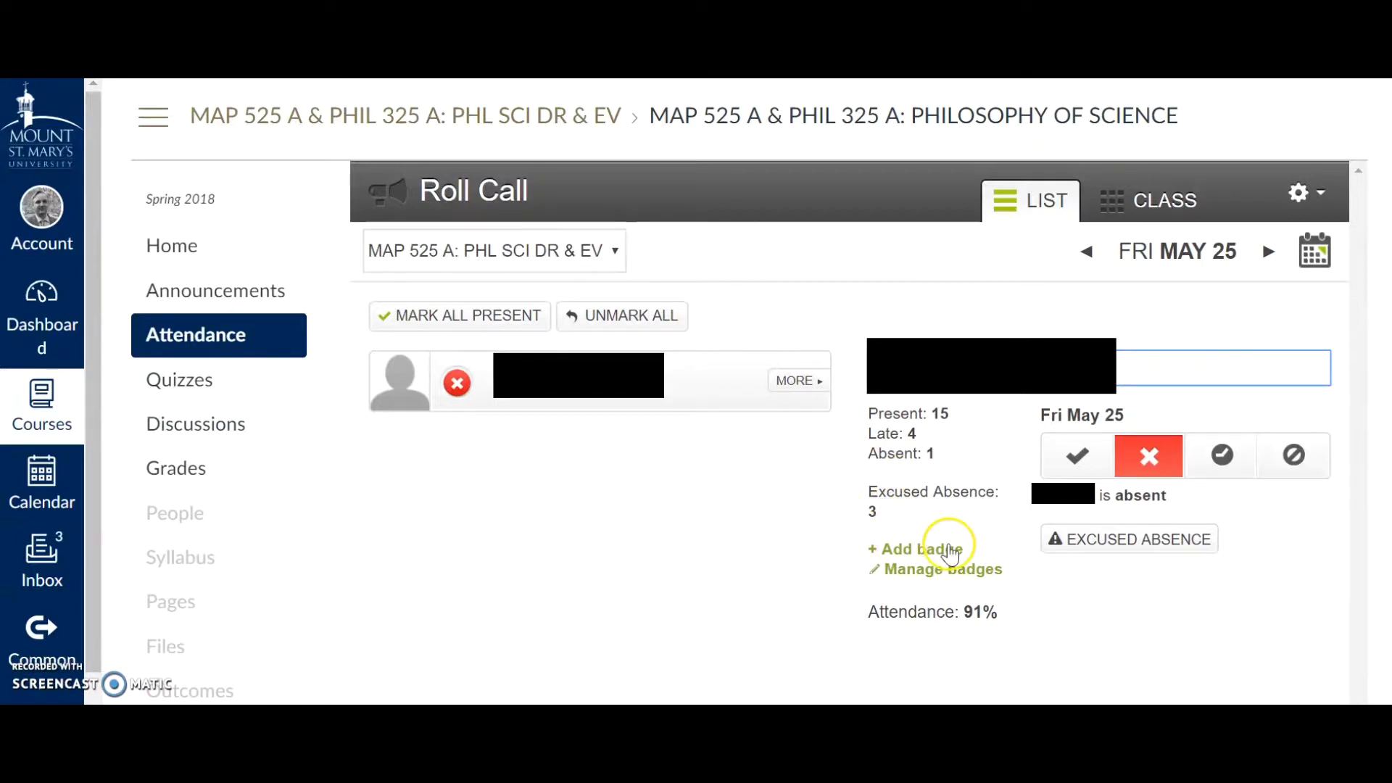
click(1119, 549)
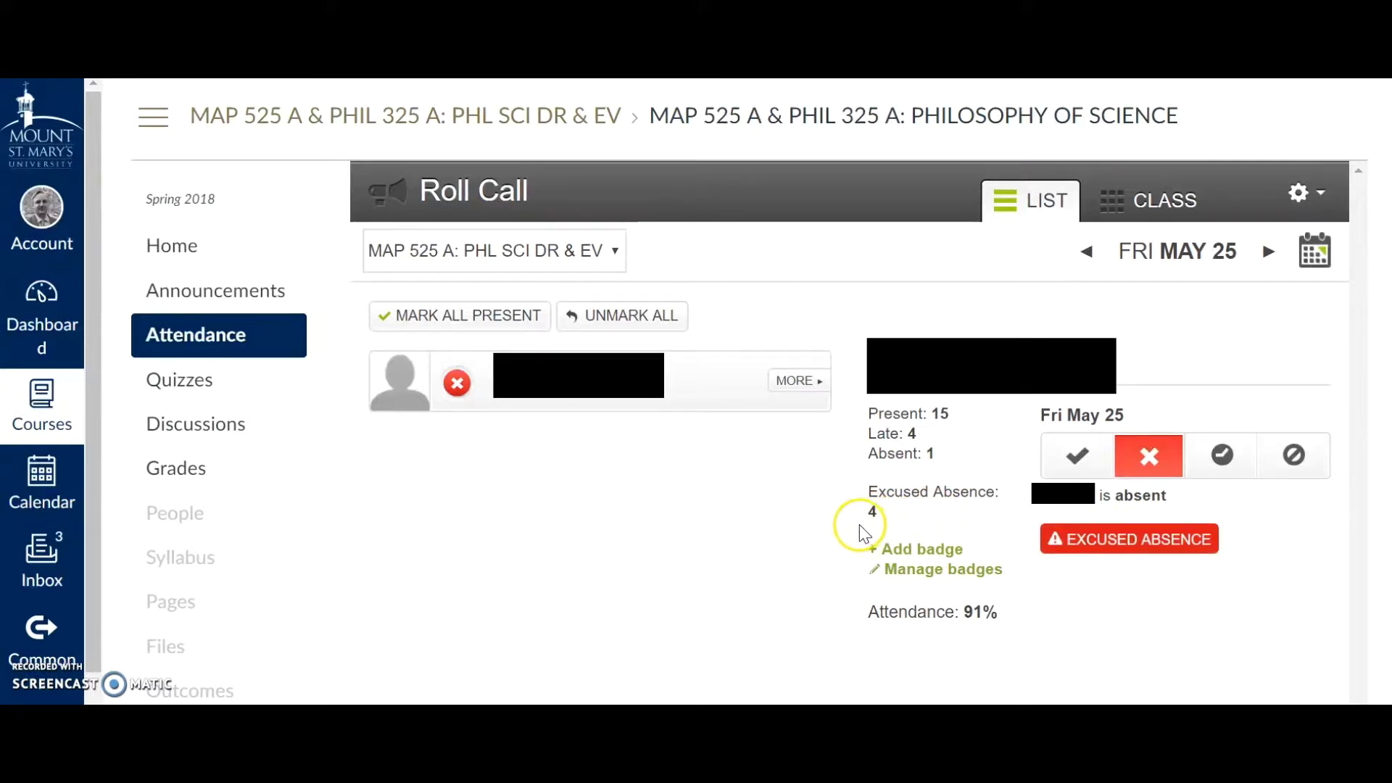
click(1295, 457)
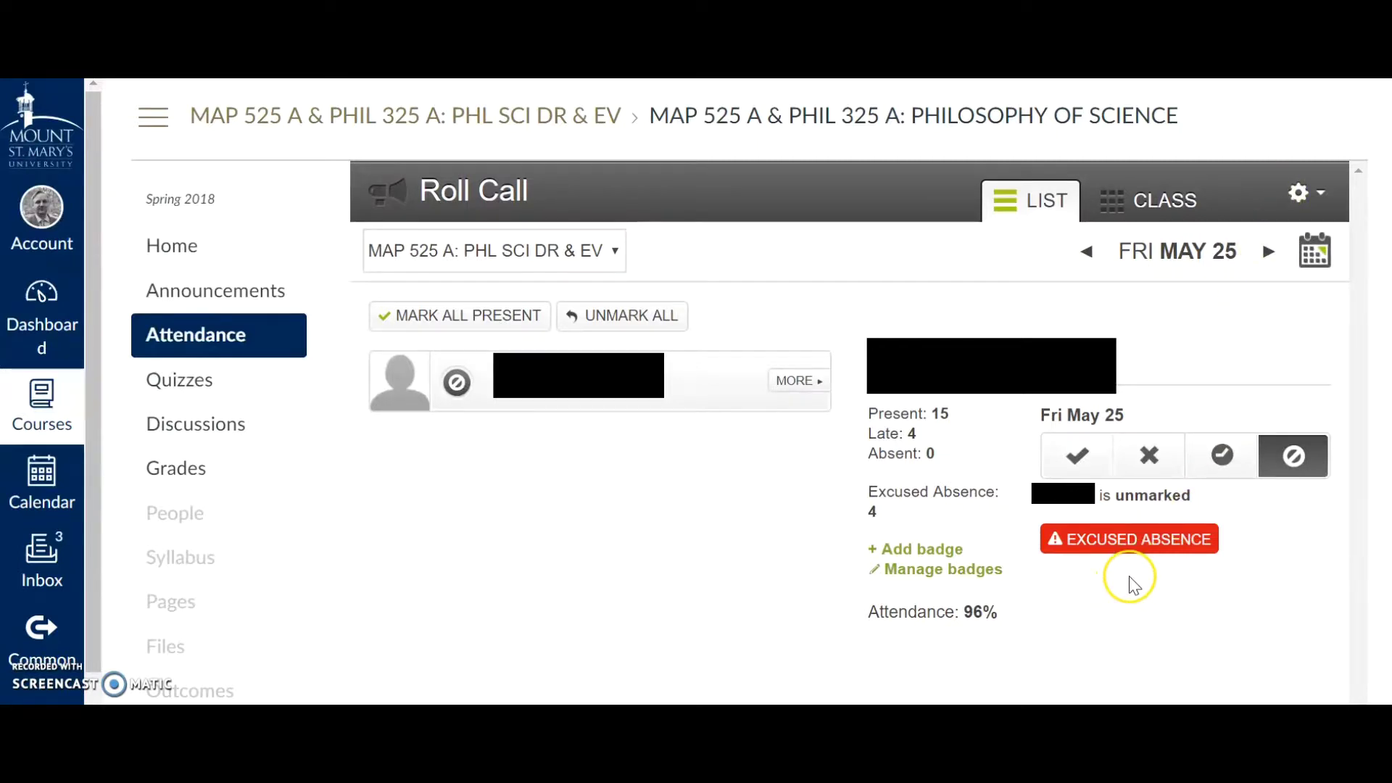
click(1268, 254)
click(1269, 253)
click(1268, 254)
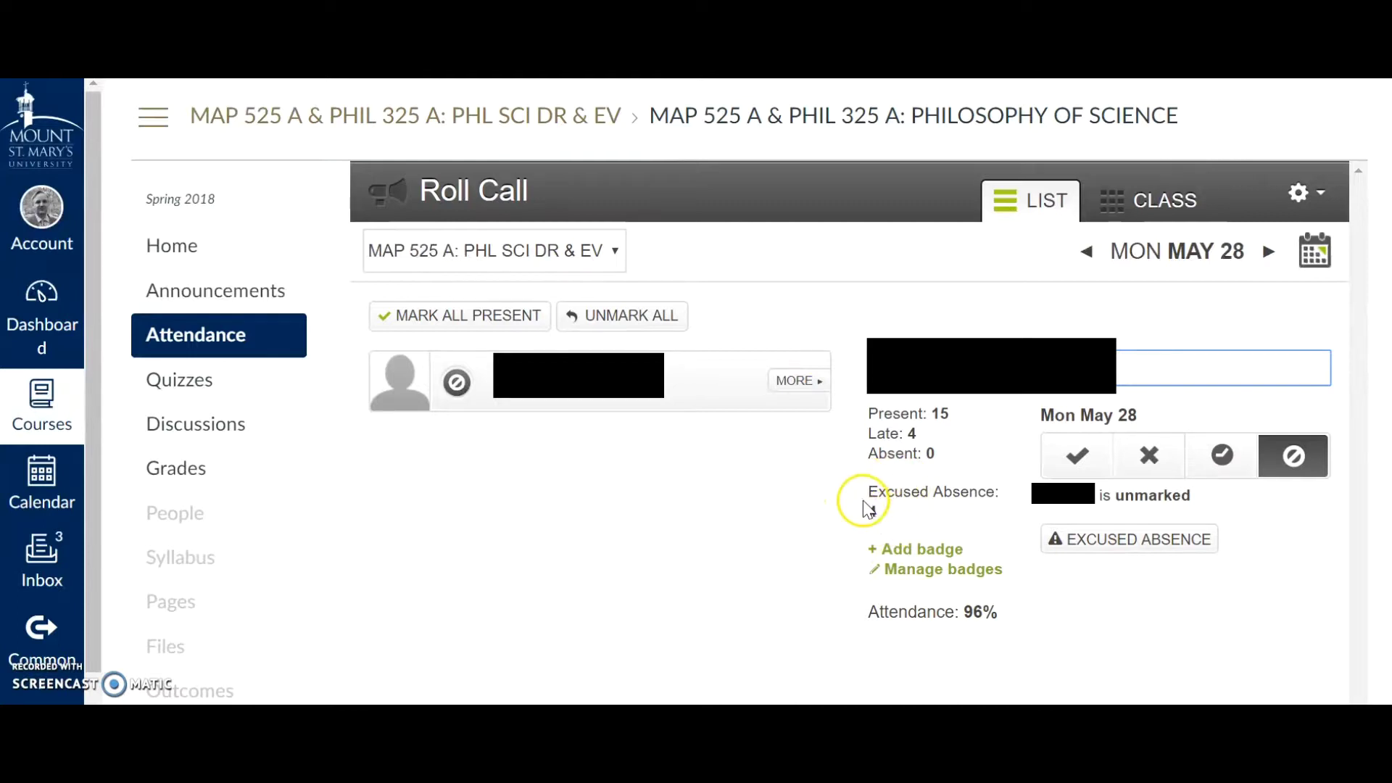
click(1117, 544)
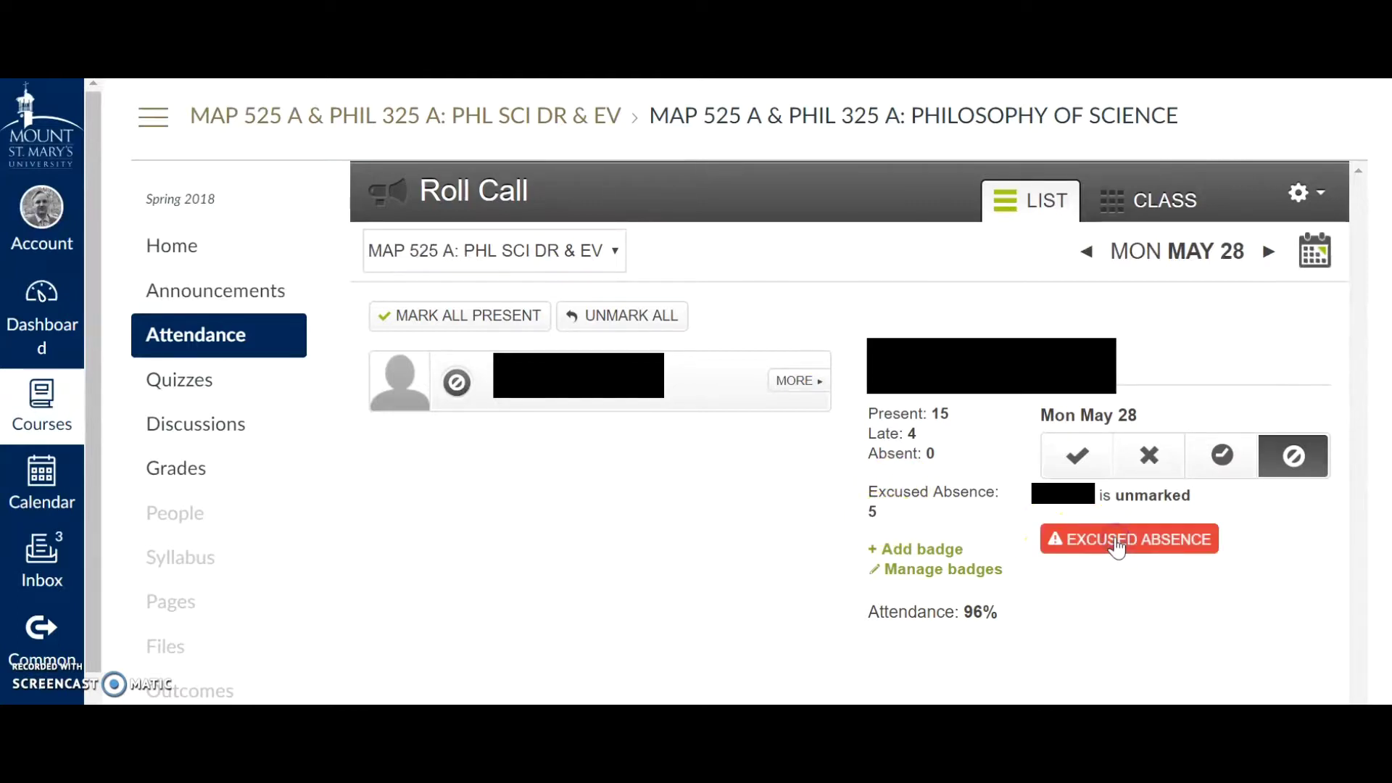
click(1116, 545)
click(1092, 254)
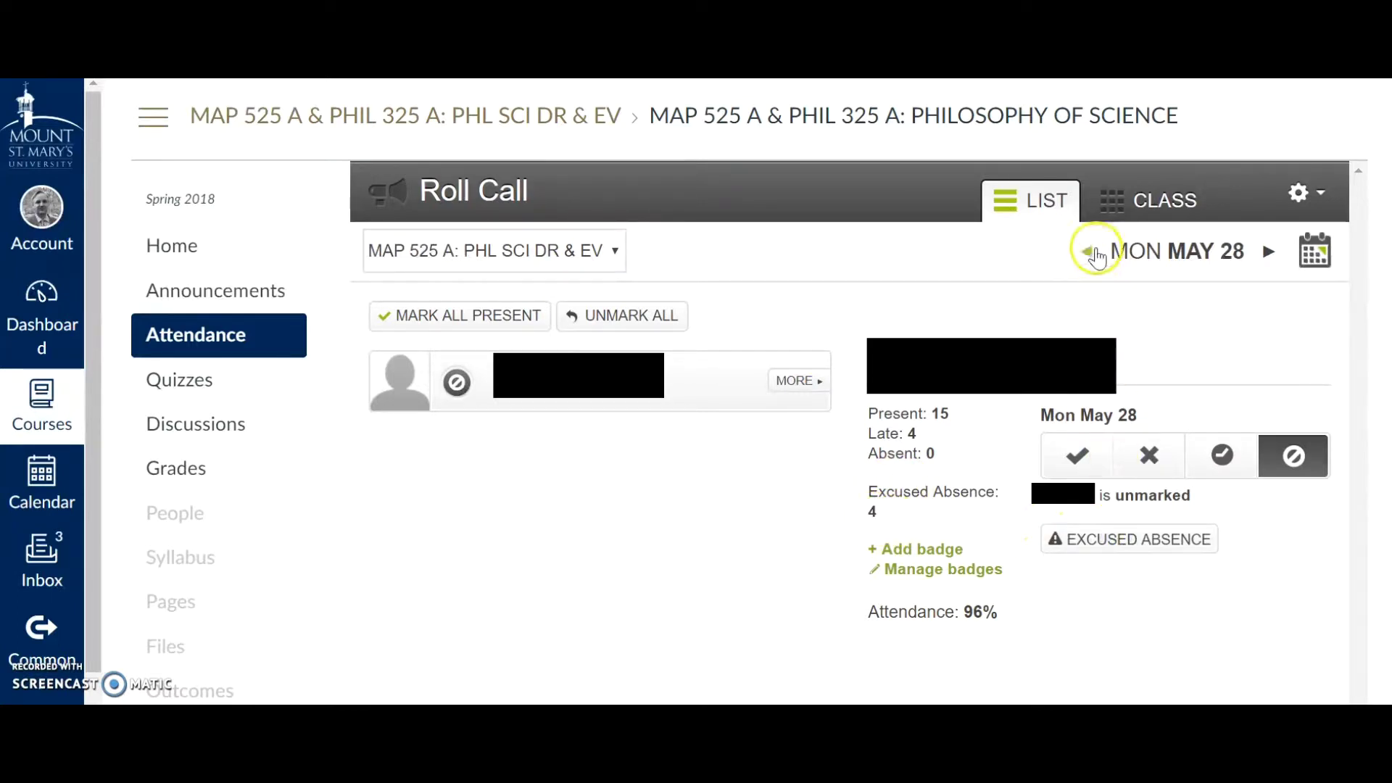
click(1089, 254)
click(1089, 254)
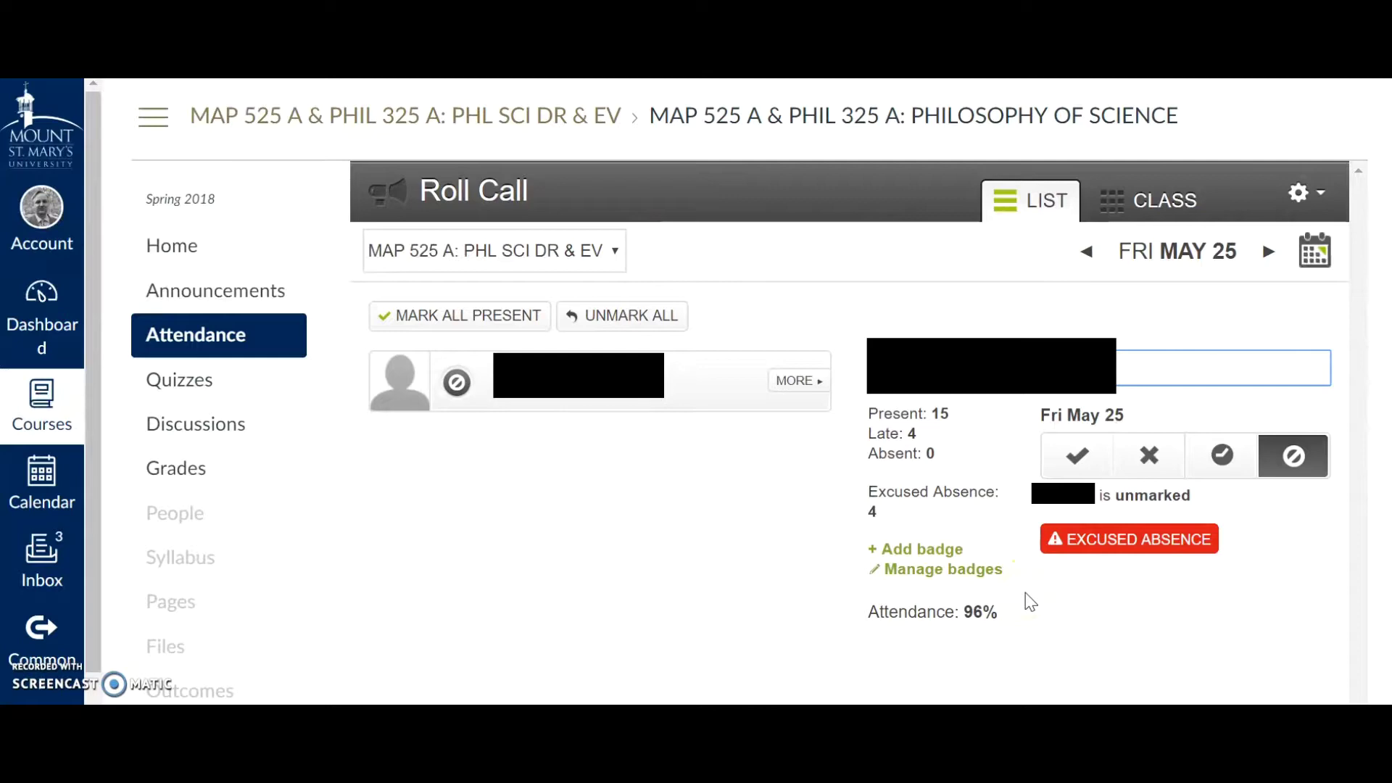
Step: Create a custom 'Great Insight' badge with an orange ribbon icon
click(905, 550)
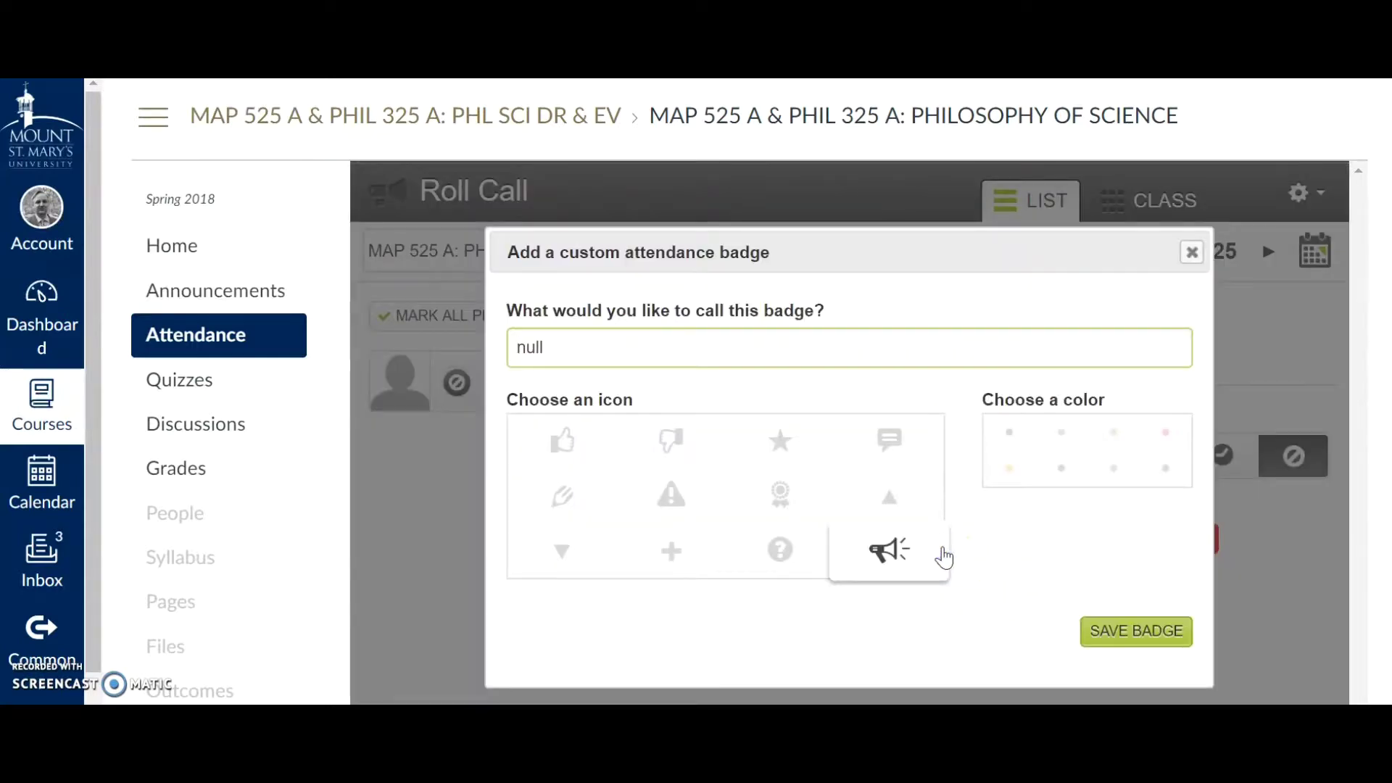
double_click(529, 349)
click(1100, 490)
text(Great )
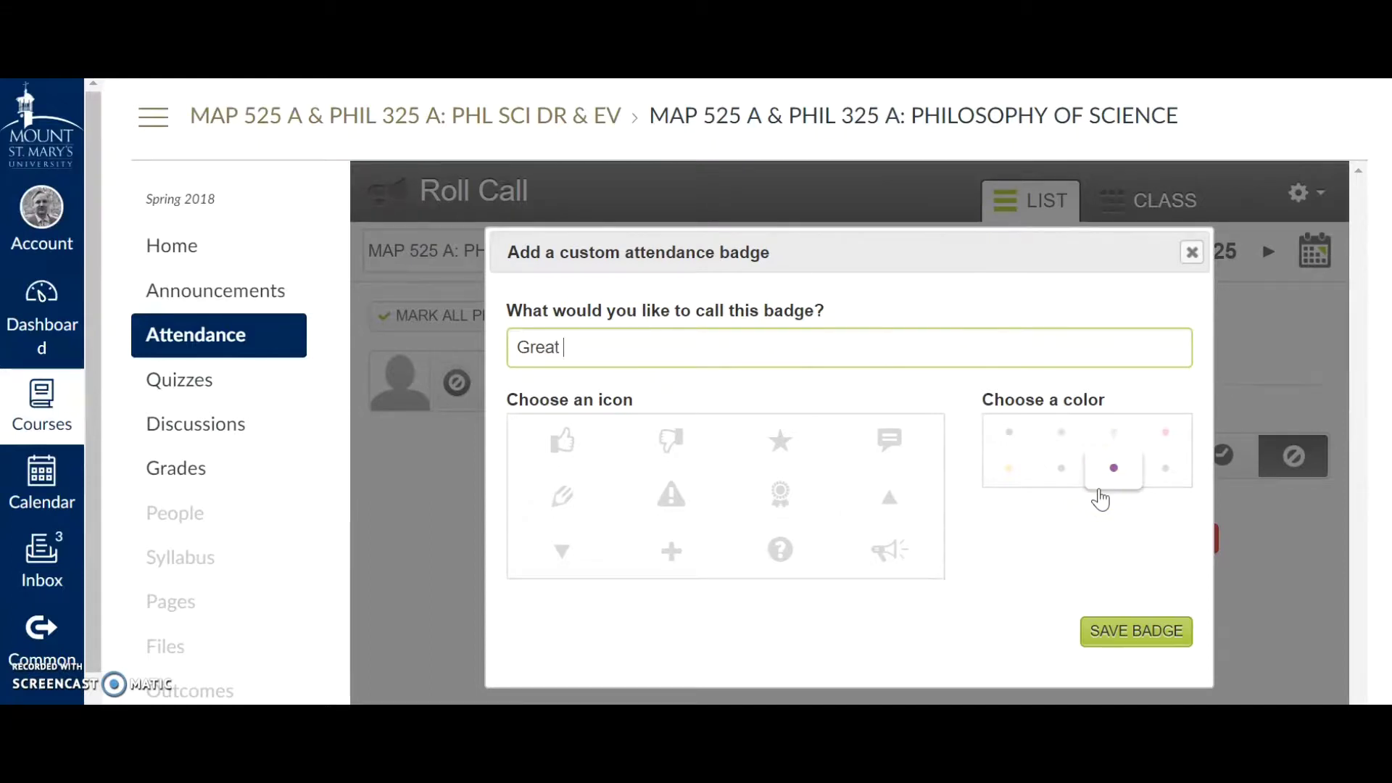
text(Insight)
click(783, 500)
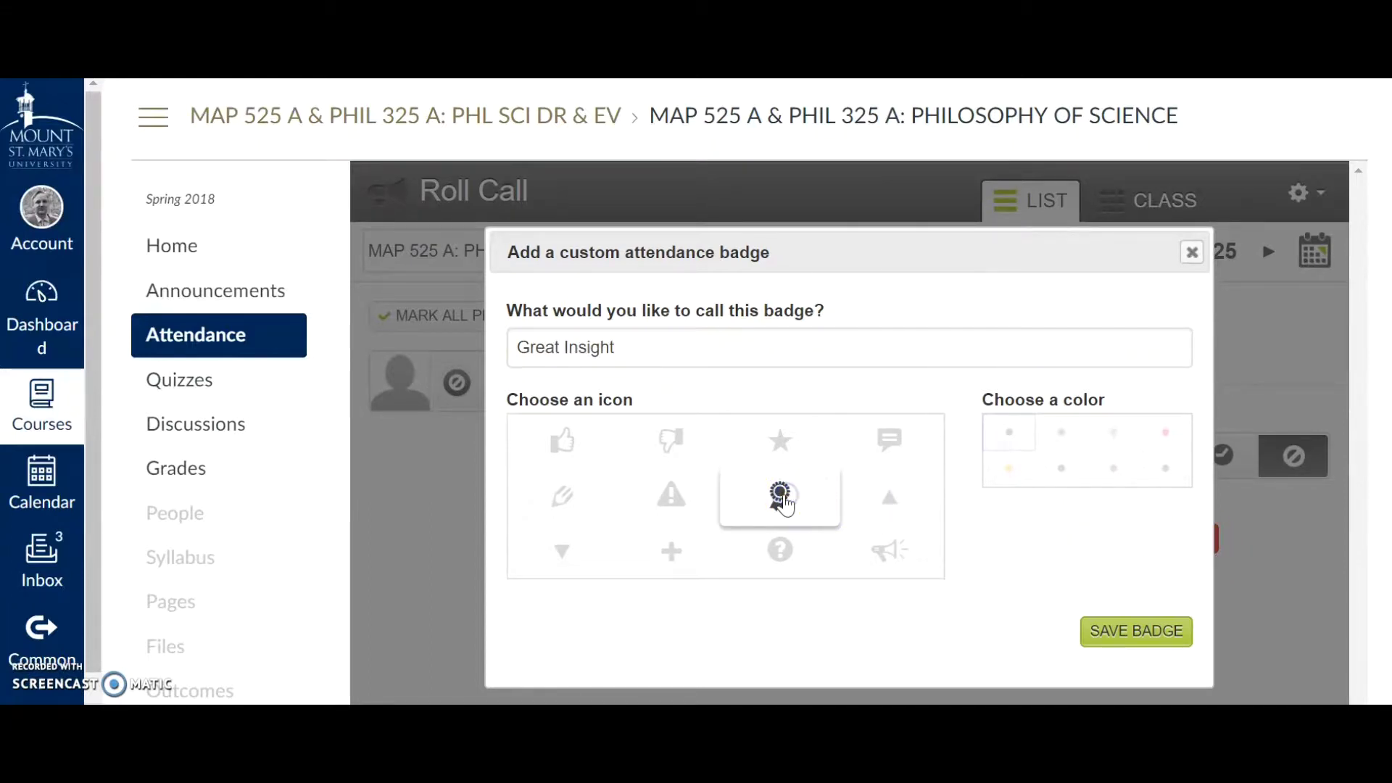
click(1055, 450)
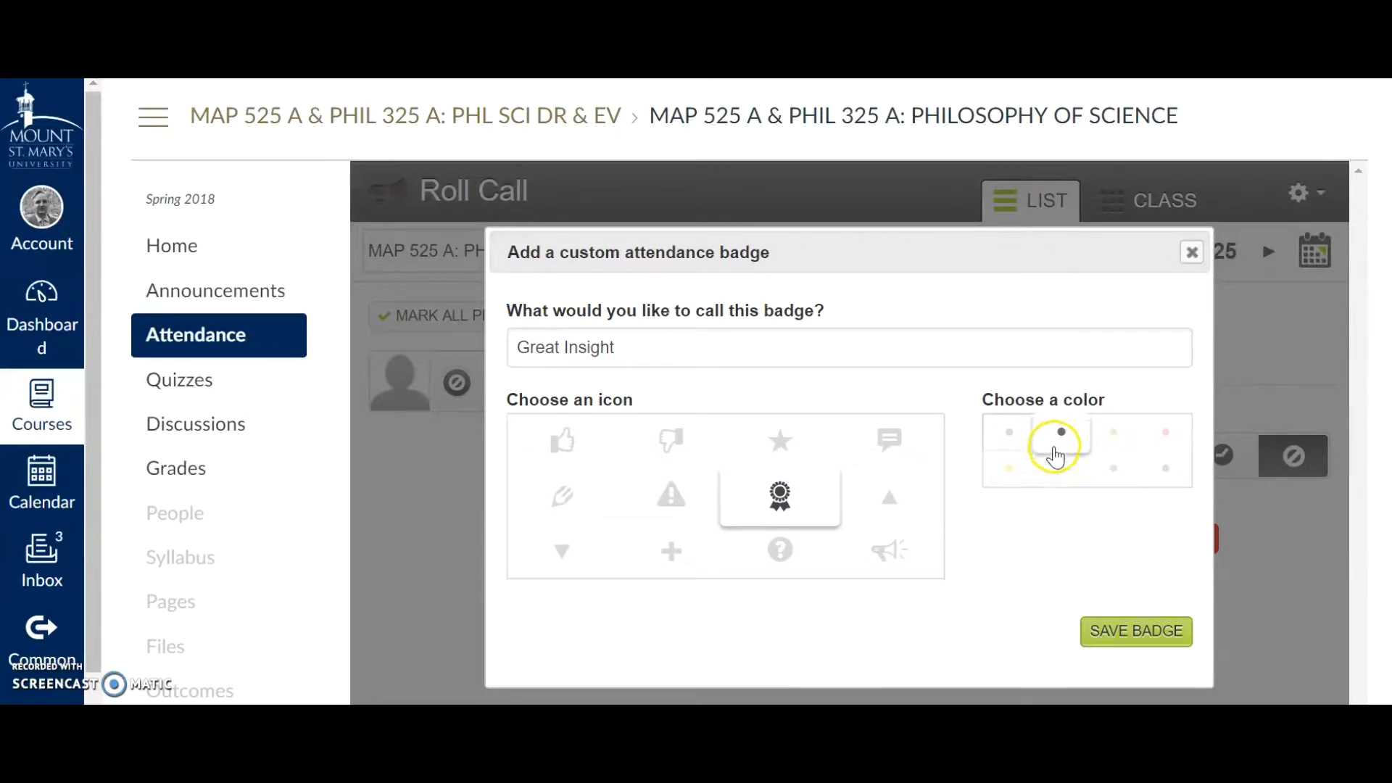
click(1010, 470)
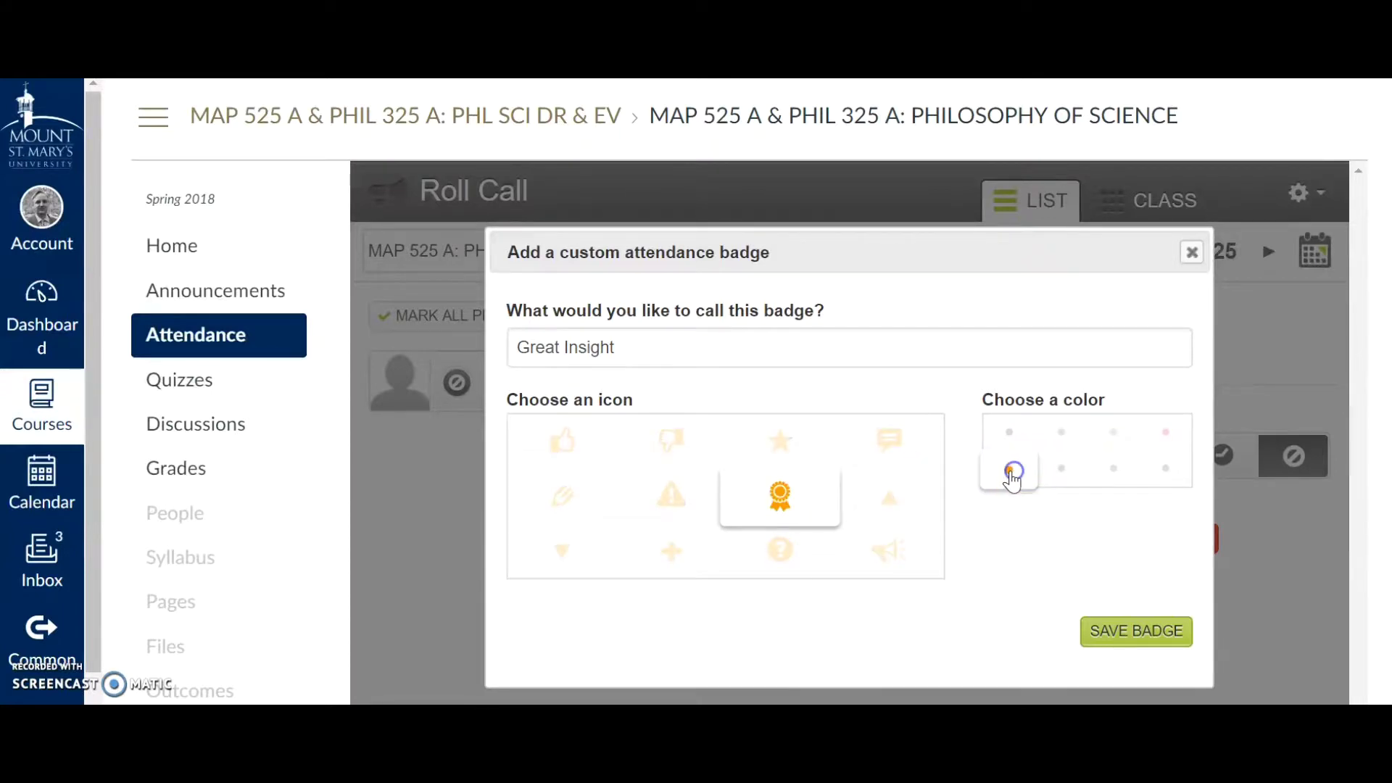
click(1115, 635)
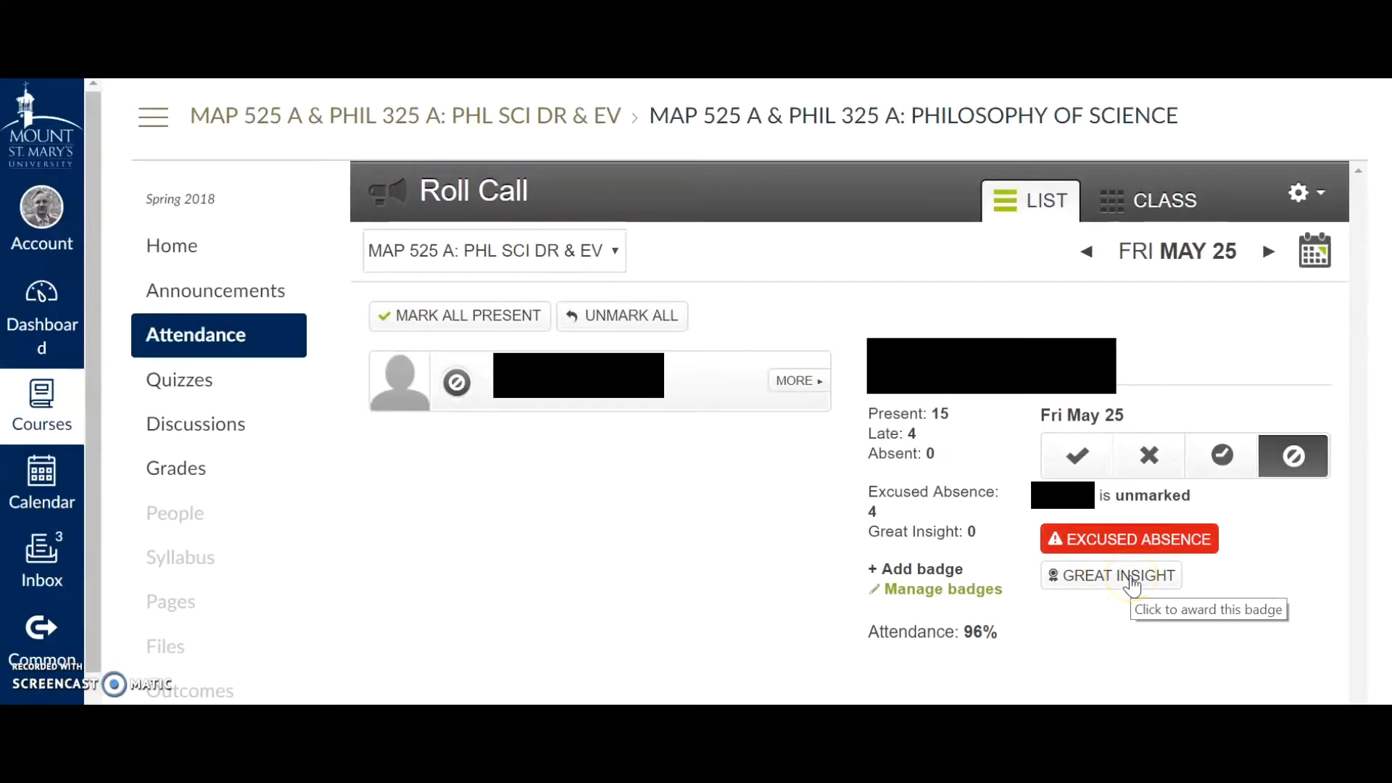
Step: Mark the student present, swap Excused Absence for Great Insight on May 25, then advance to Mon May 28
click(1079, 455)
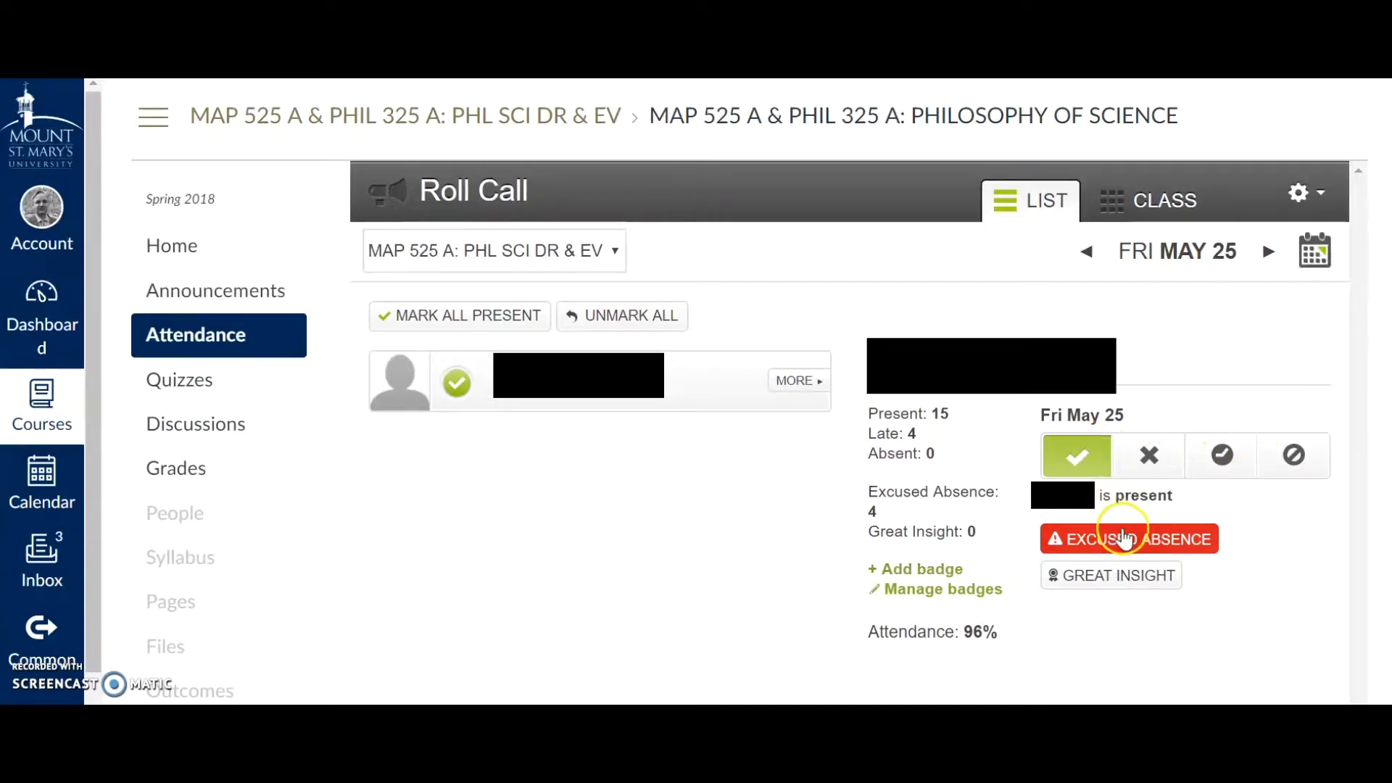
click(1128, 537)
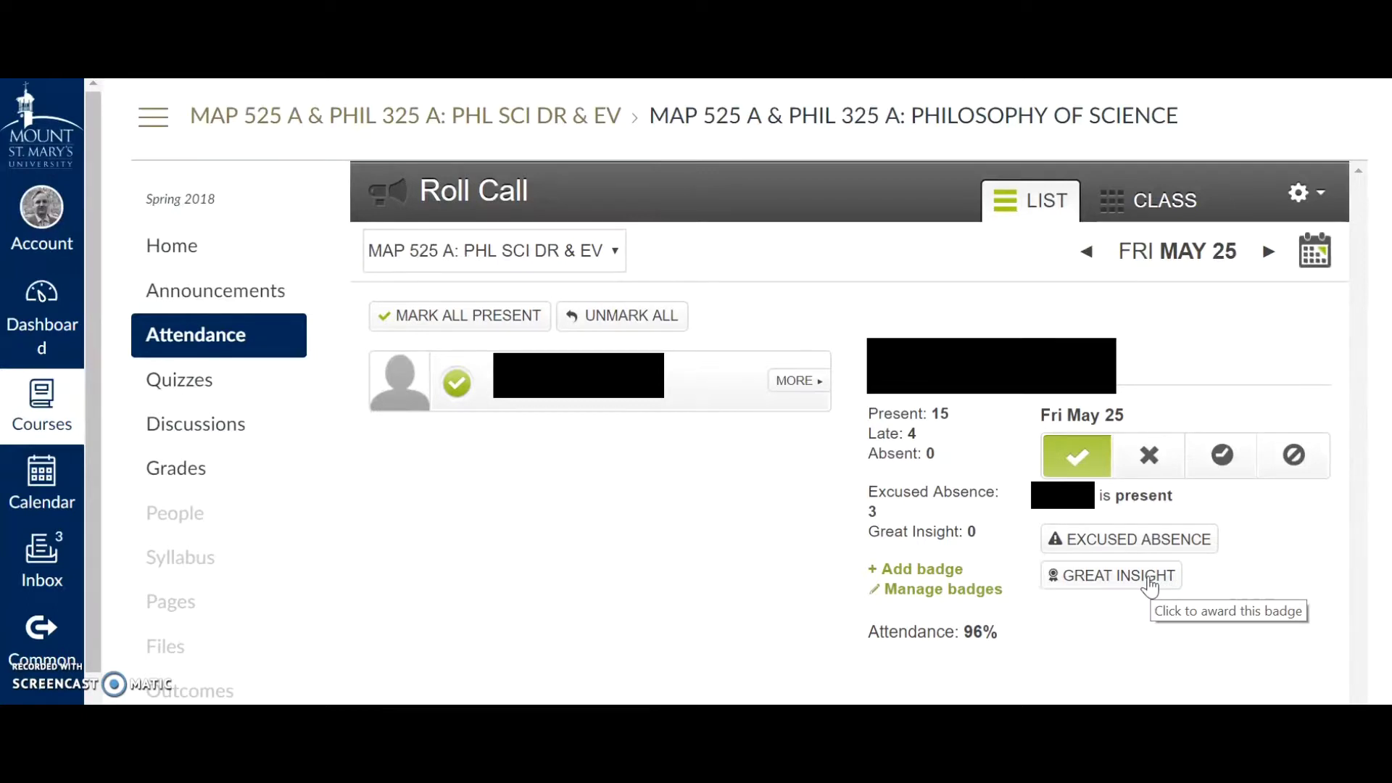
click(1150, 580)
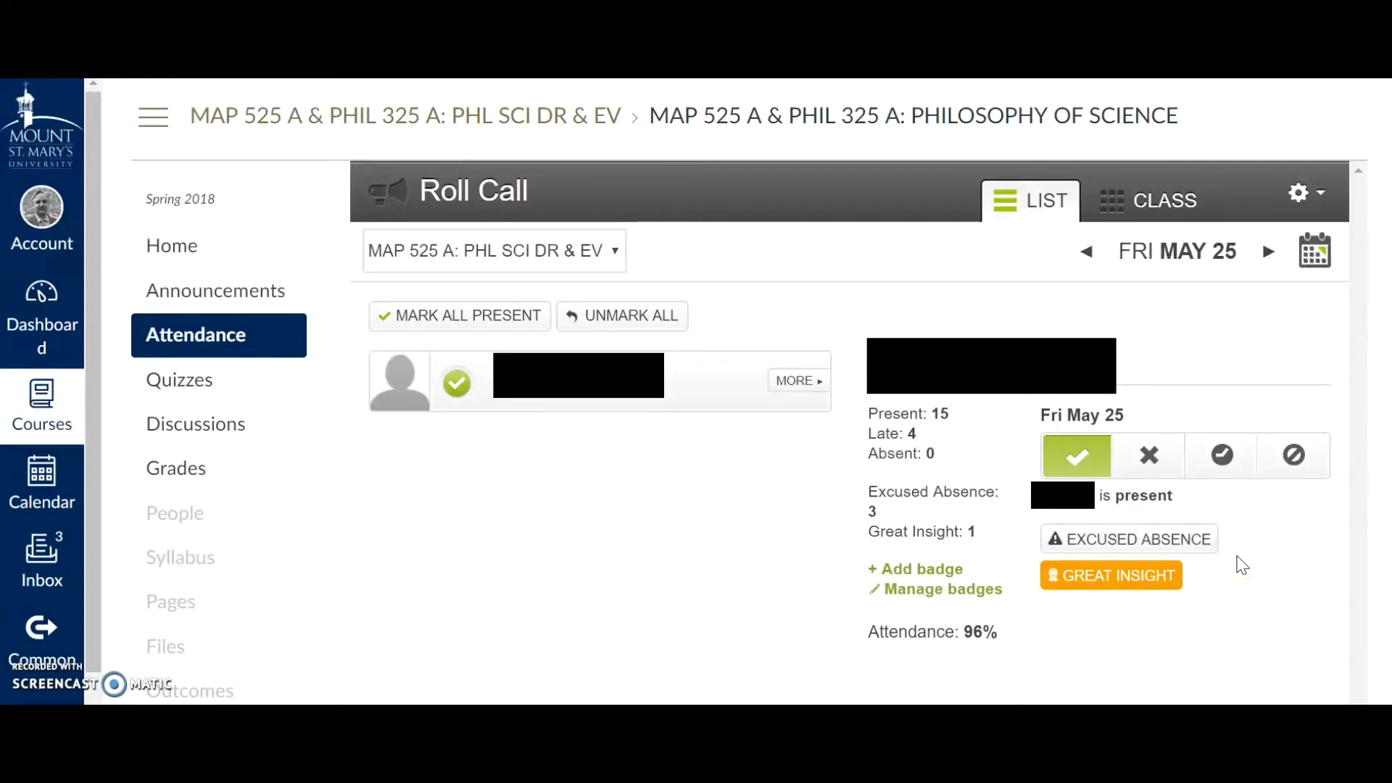
click(1269, 252)
click(1269, 252)
click(1268, 251)
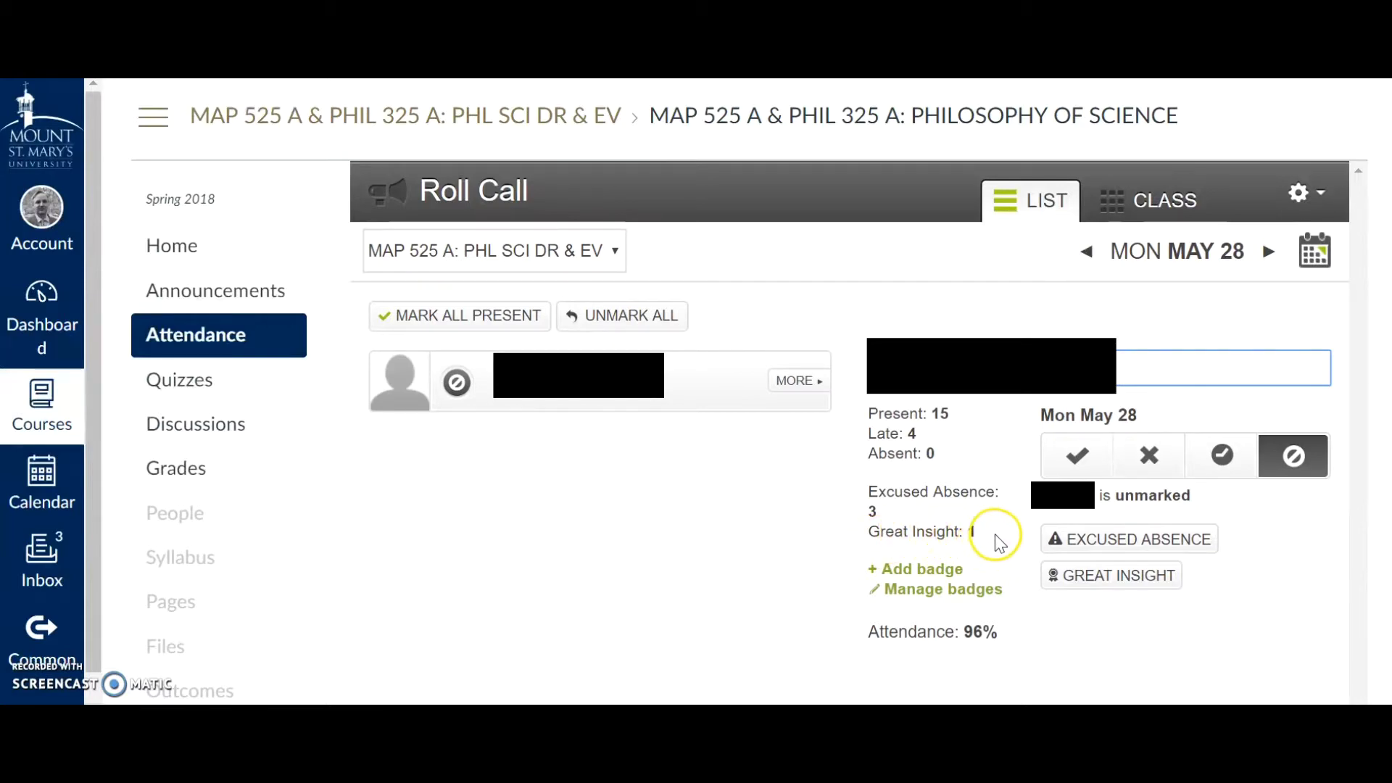
Step: Step back through the class dates from Mon May 28 toward Fri May 25
click(1085, 251)
click(1087, 251)
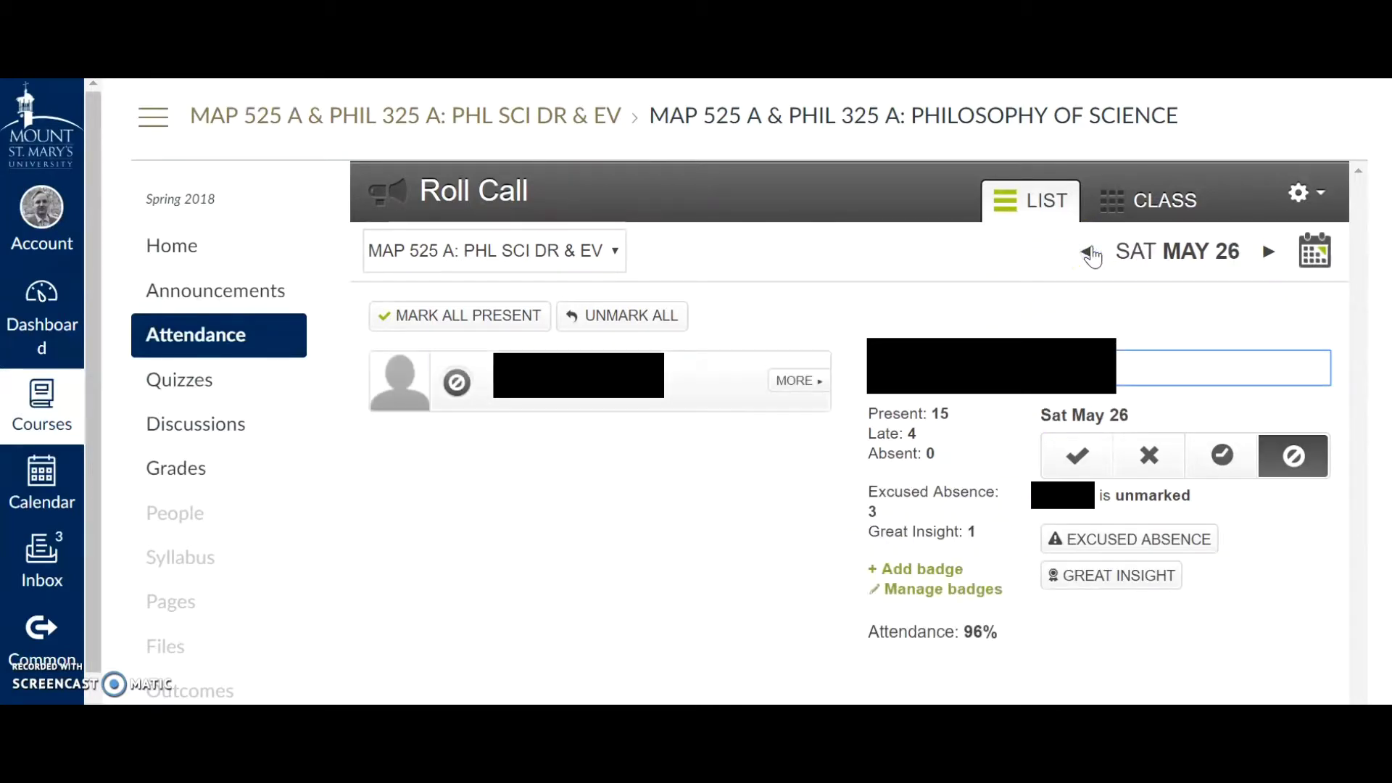
click(1087, 251)
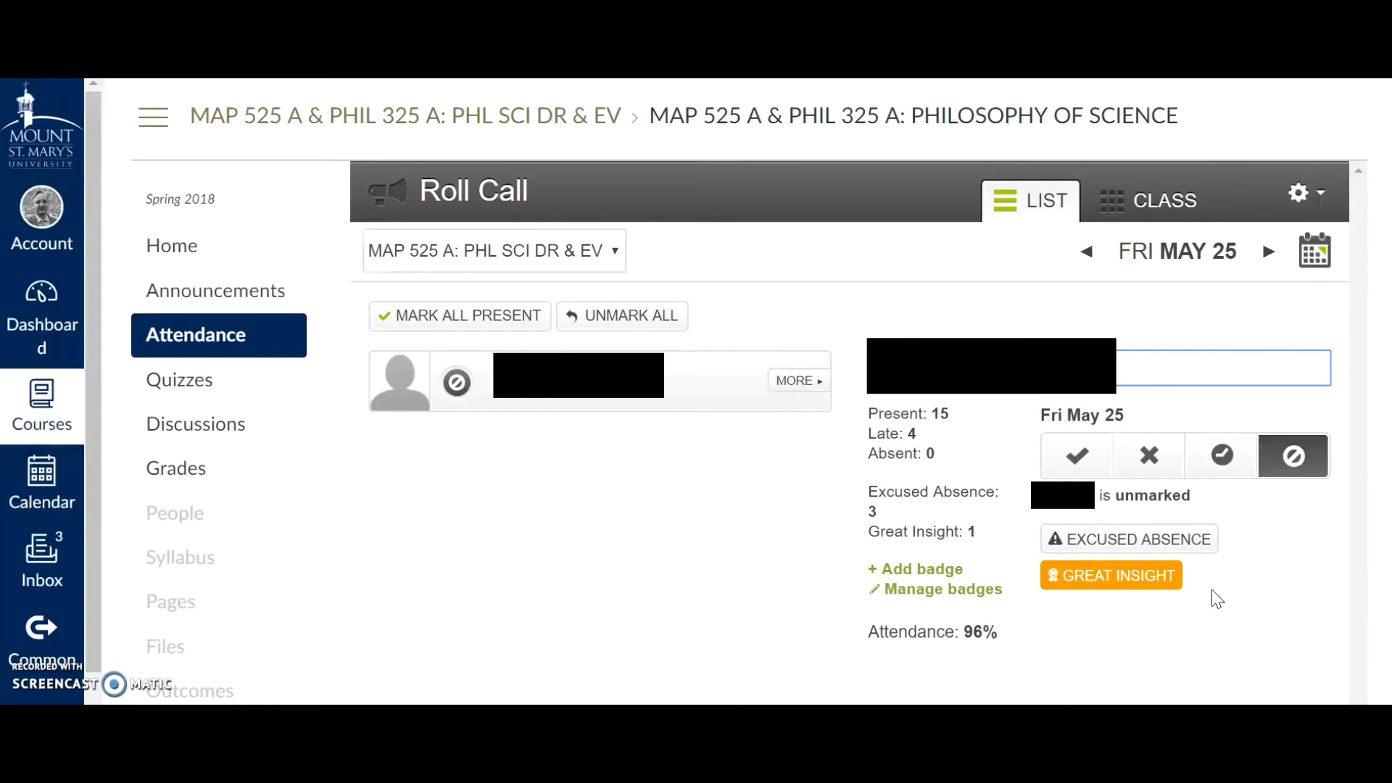
Step: Create a green 'Fell Asleep in Class' badge with a thumbs-down icon
click(915, 569)
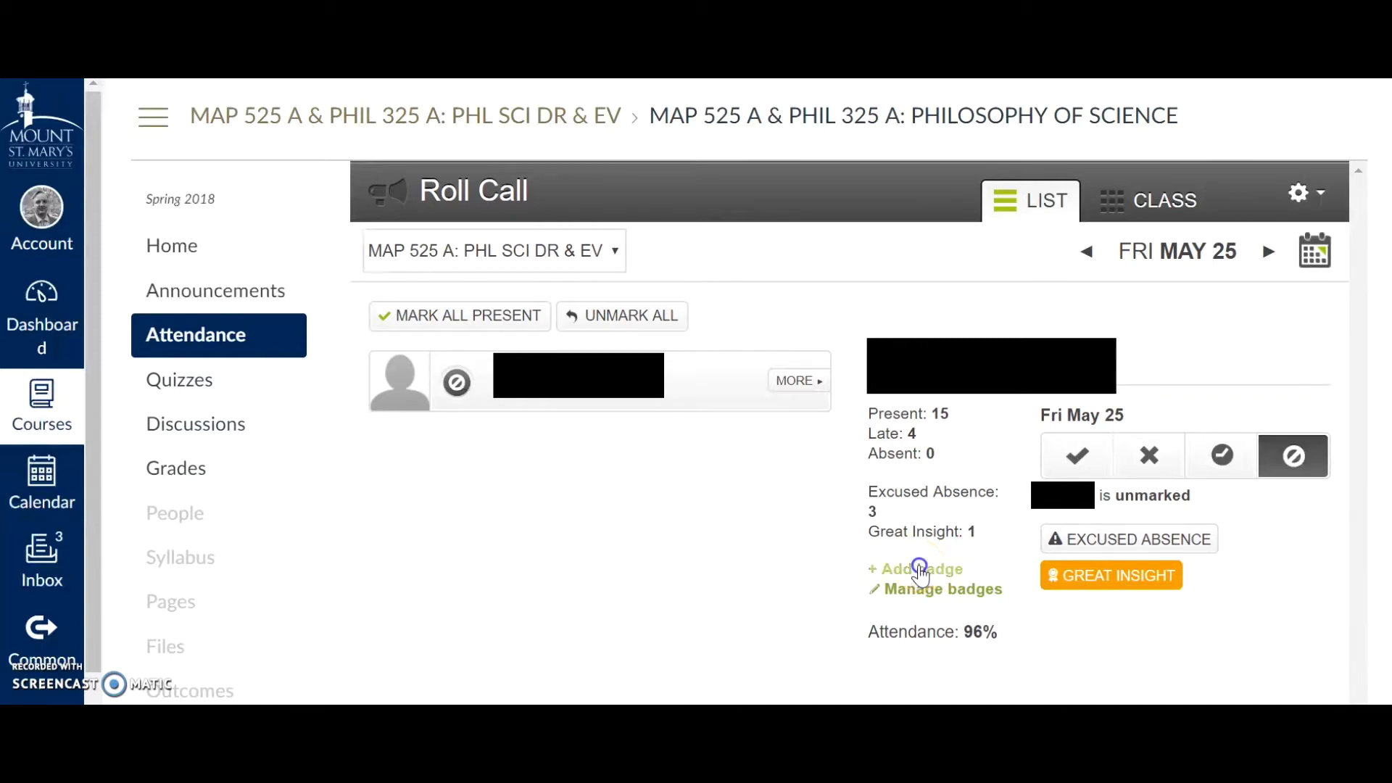
drag(631, 351, 510, 391)
text(Fell Aslee)
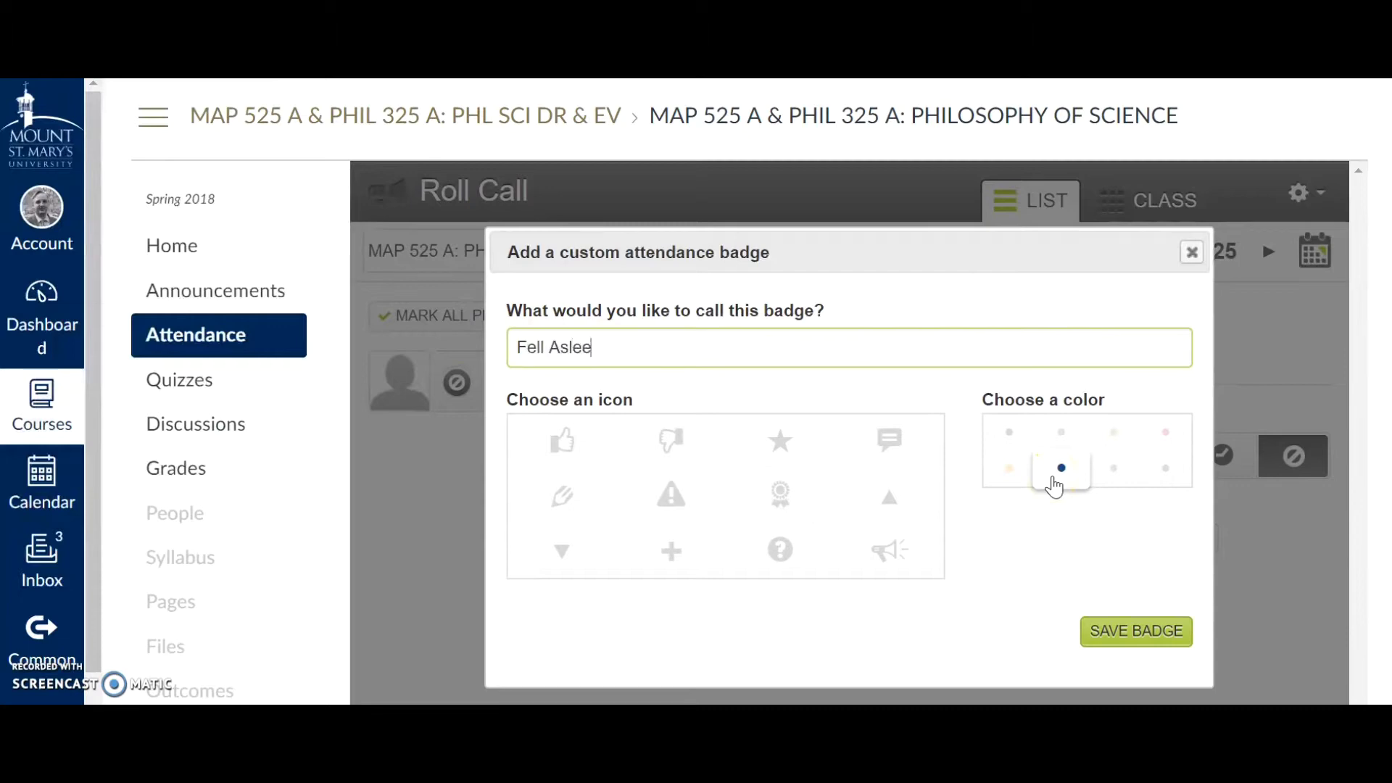
text(p in Class)
click(672, 444)
click(1114, 435)
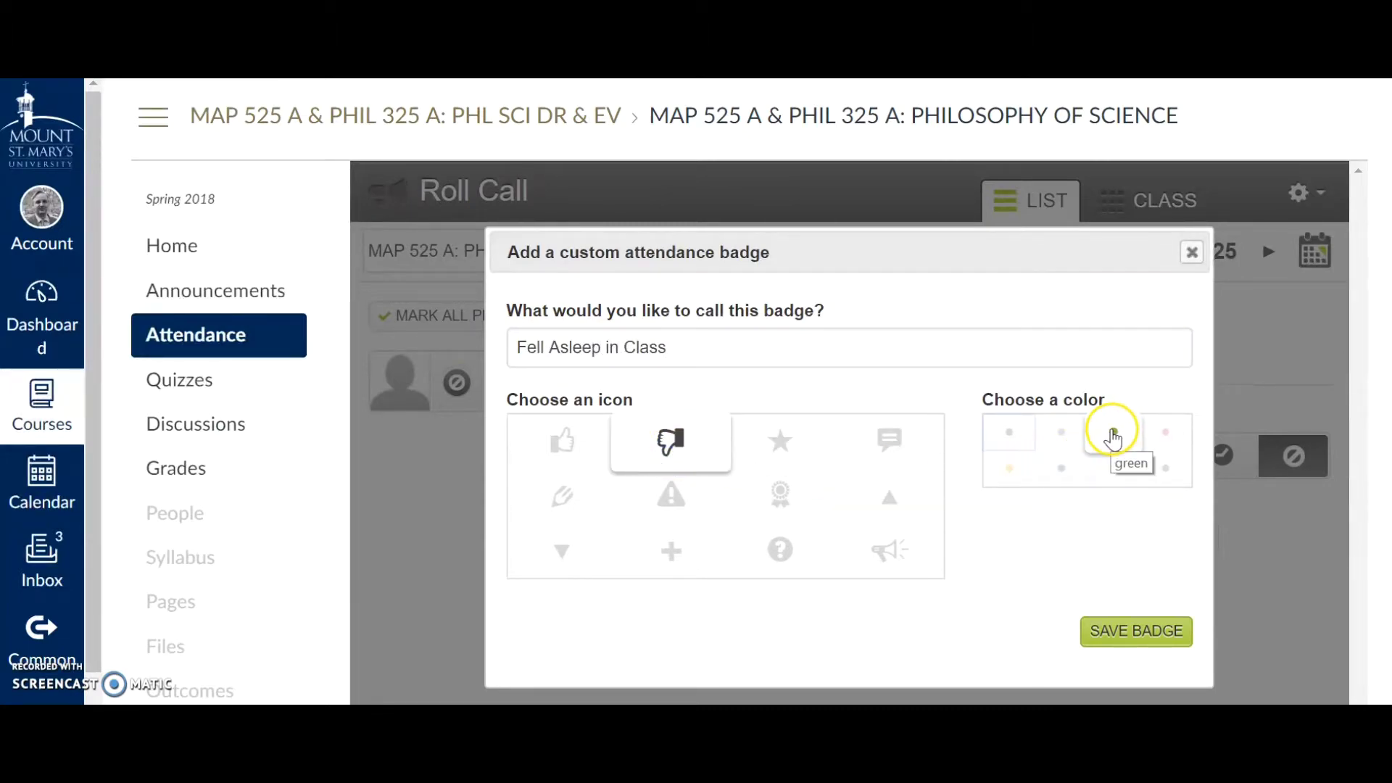
click(1125, 631)
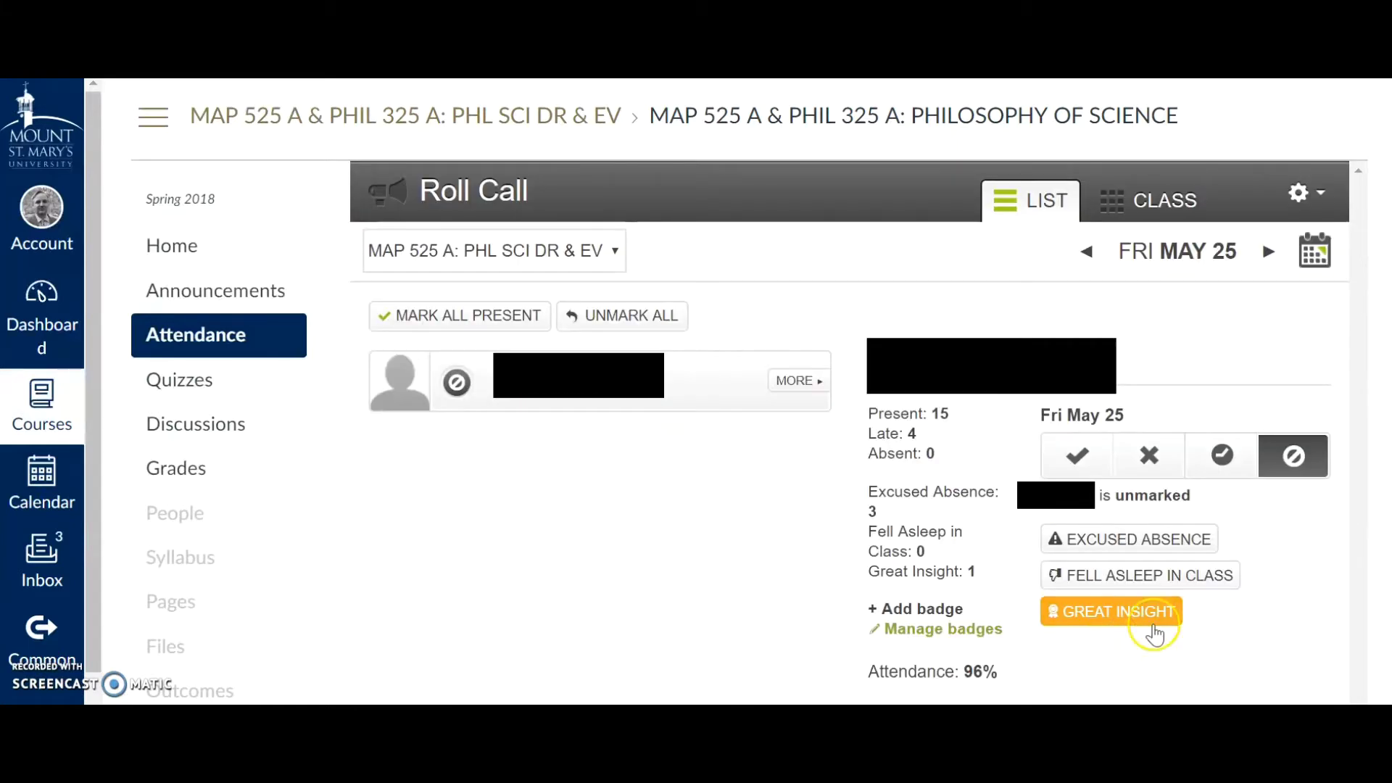
Step: Replace Great Insight with Fell Asleep in Class on May 25, award it on May 28 and 30, then open badge management
click(1148, 609)
click(1149, 580)
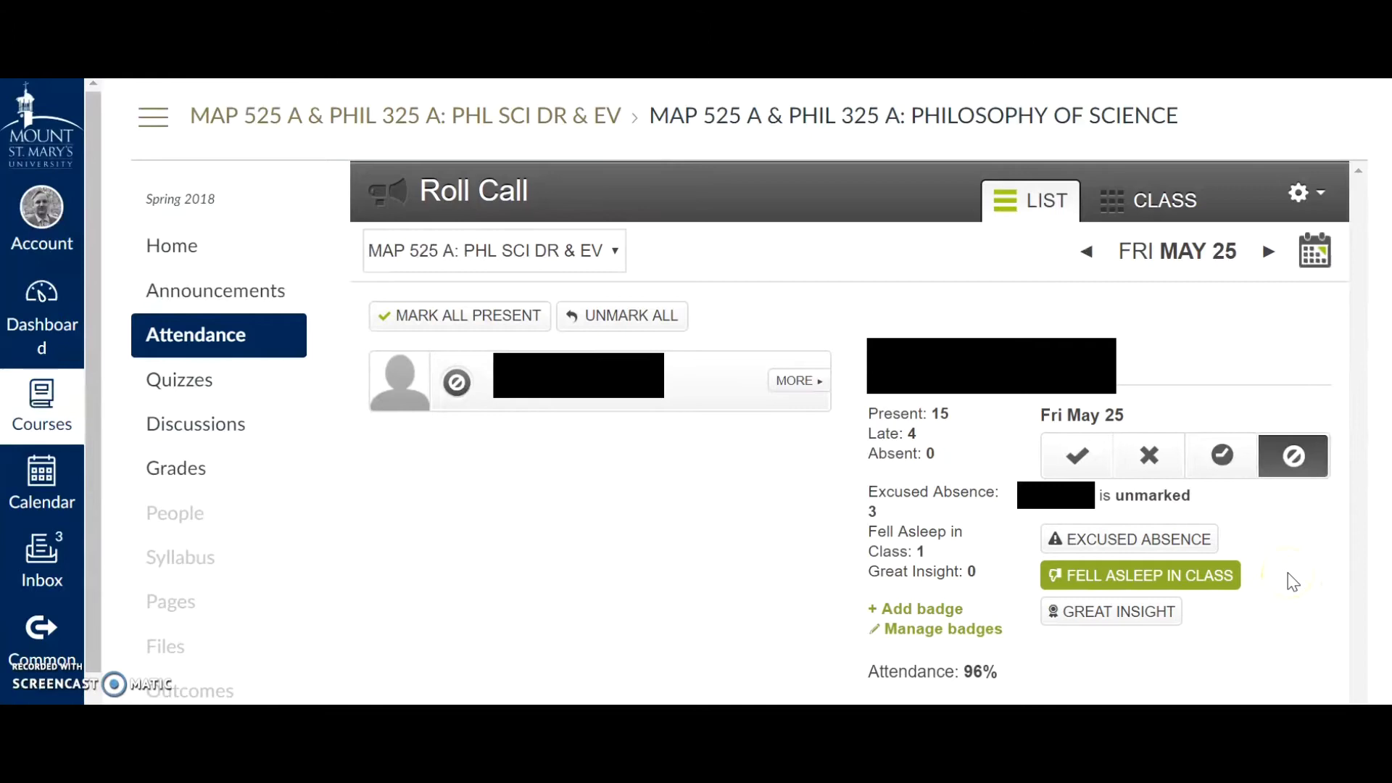
click(1270, 249)
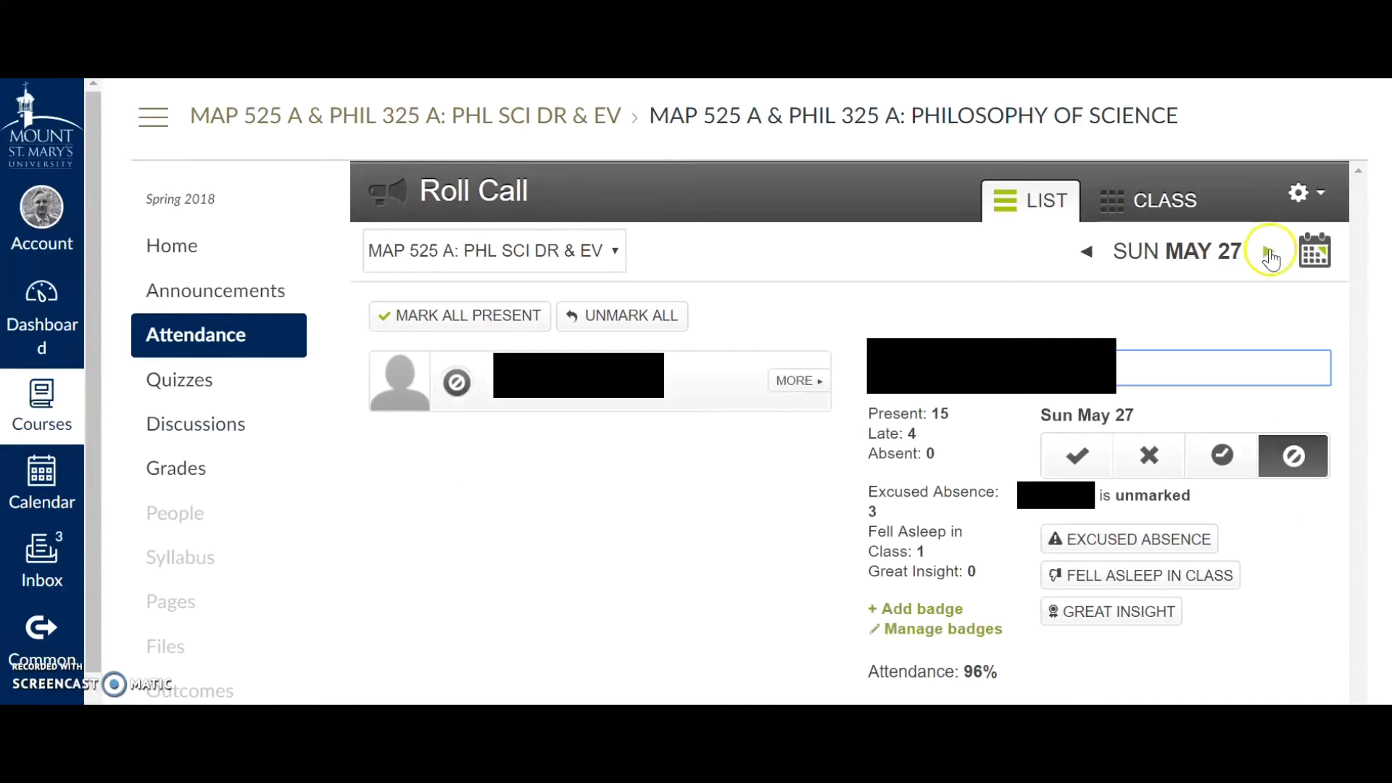
click(1153, 575)
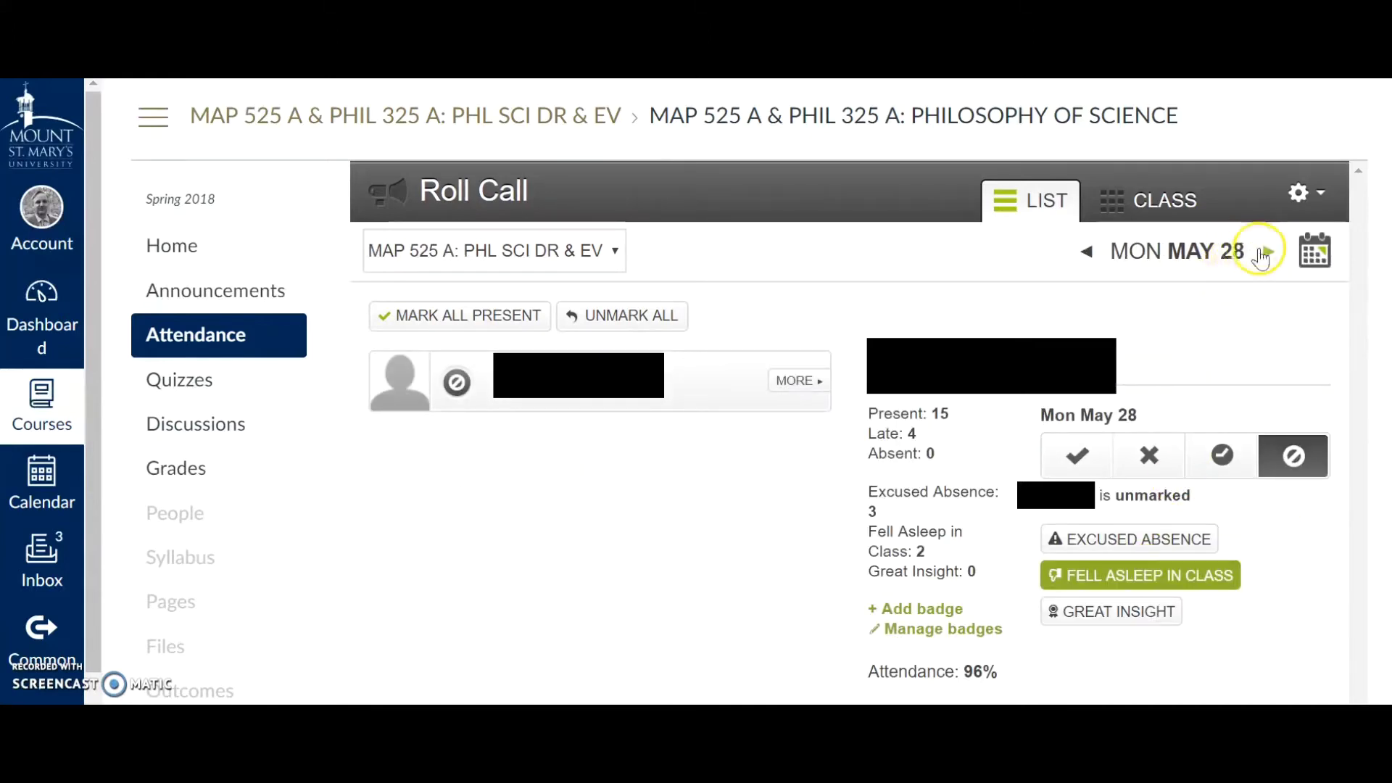
click(1270, 251)
click(1270, 251)
click(1143, 576)
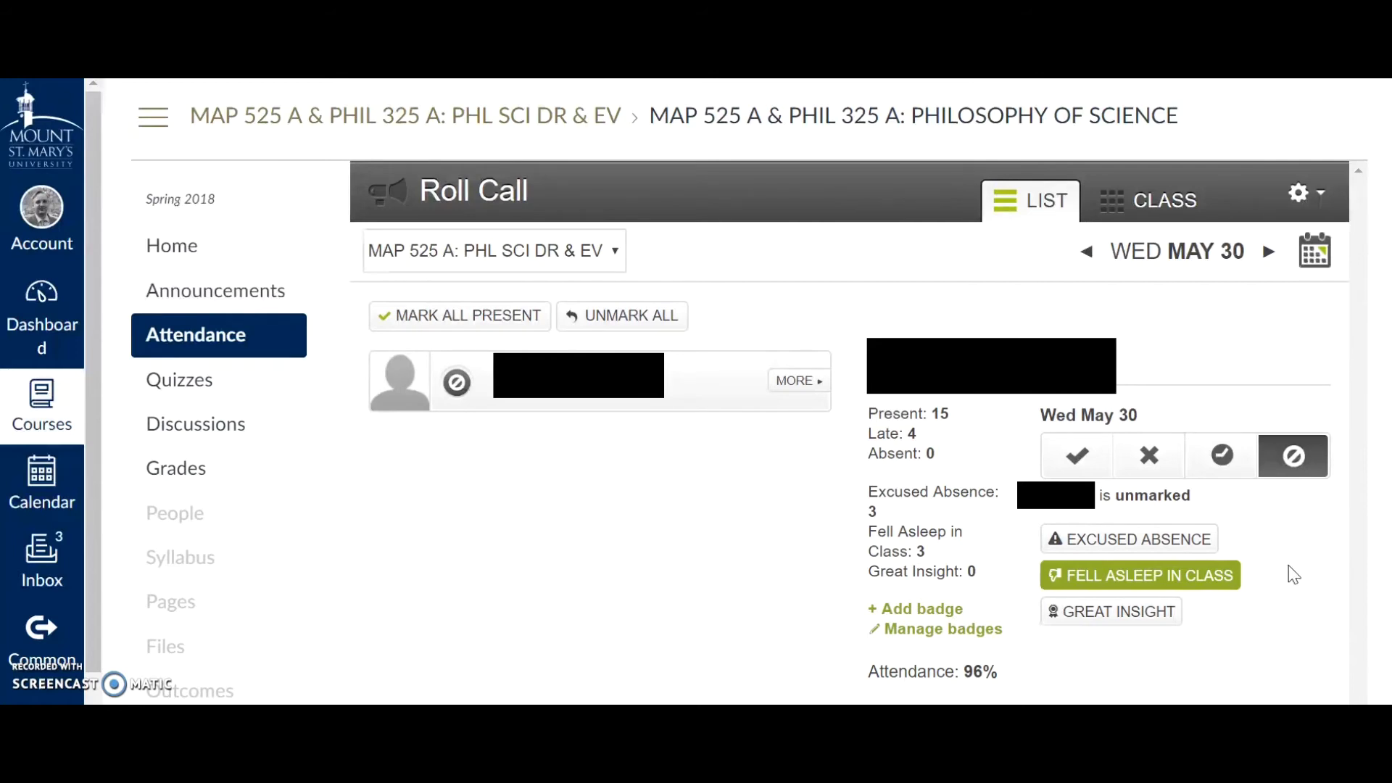
click(956, 630)
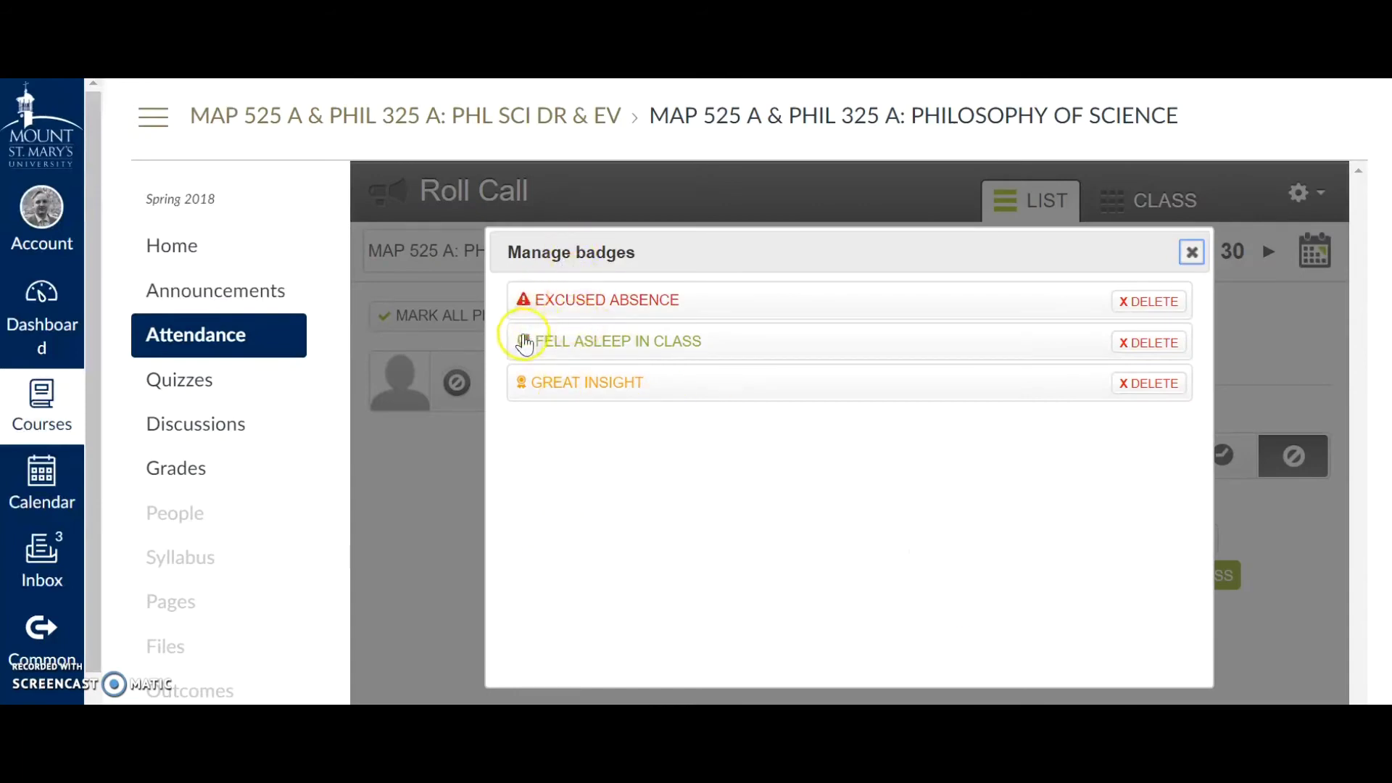
Step: Close the badge manager and remove Fell Asleep in Class from Wed May 30
click(1192, 252)
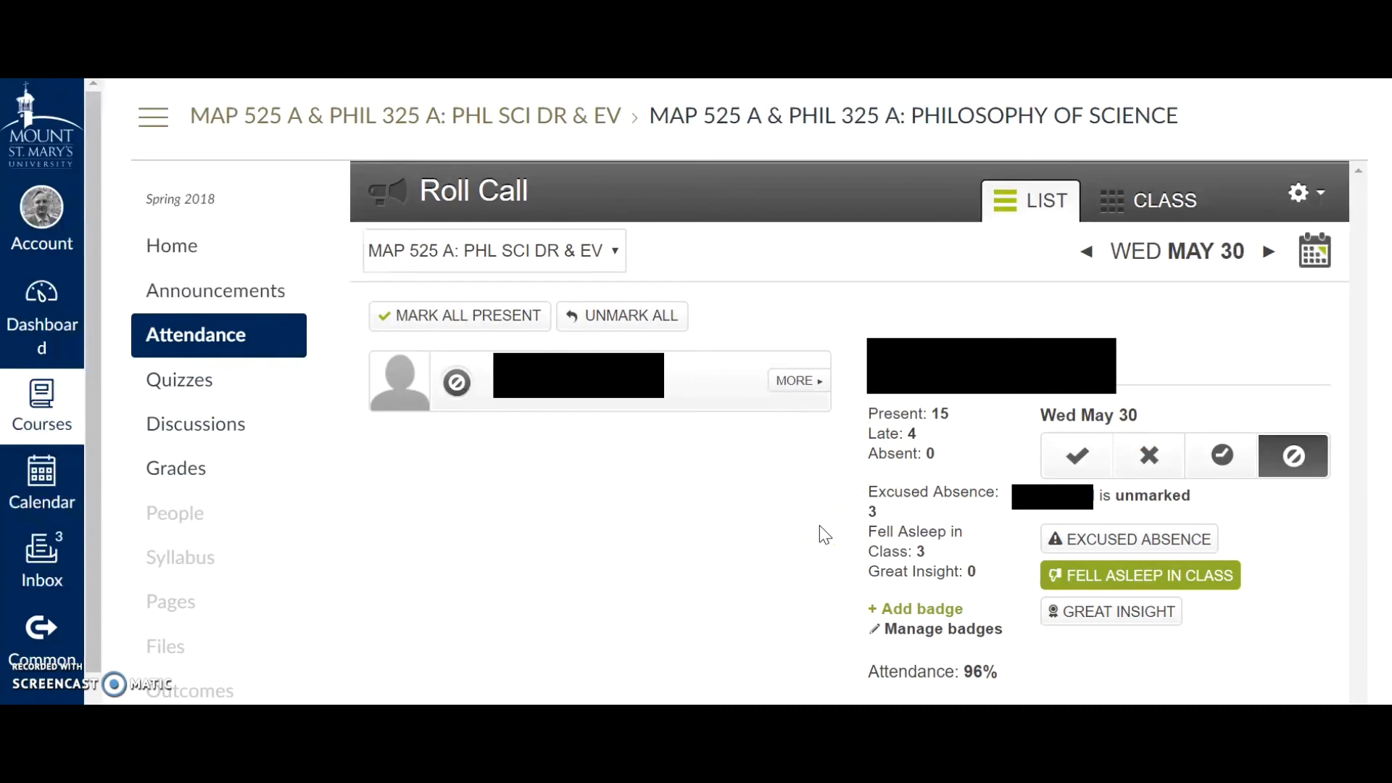
click(1072, 577)
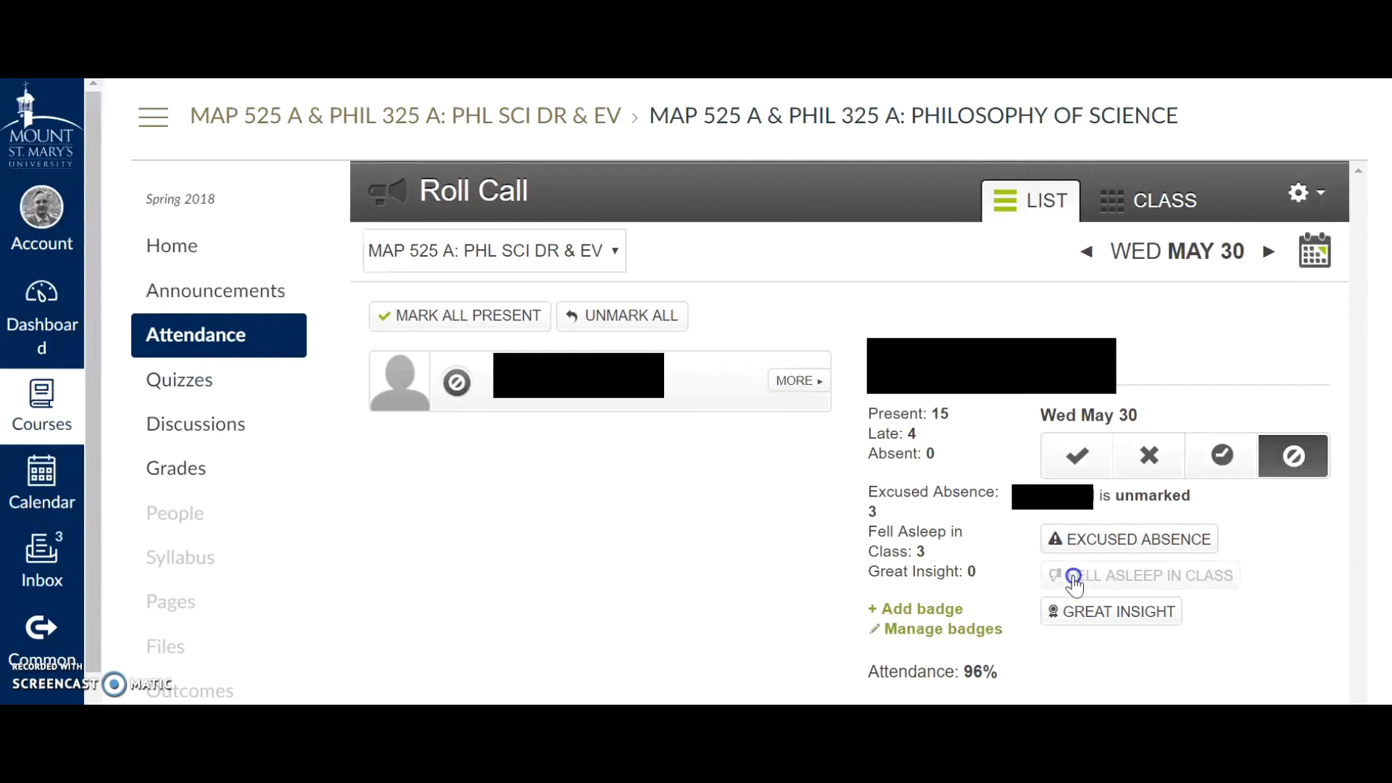